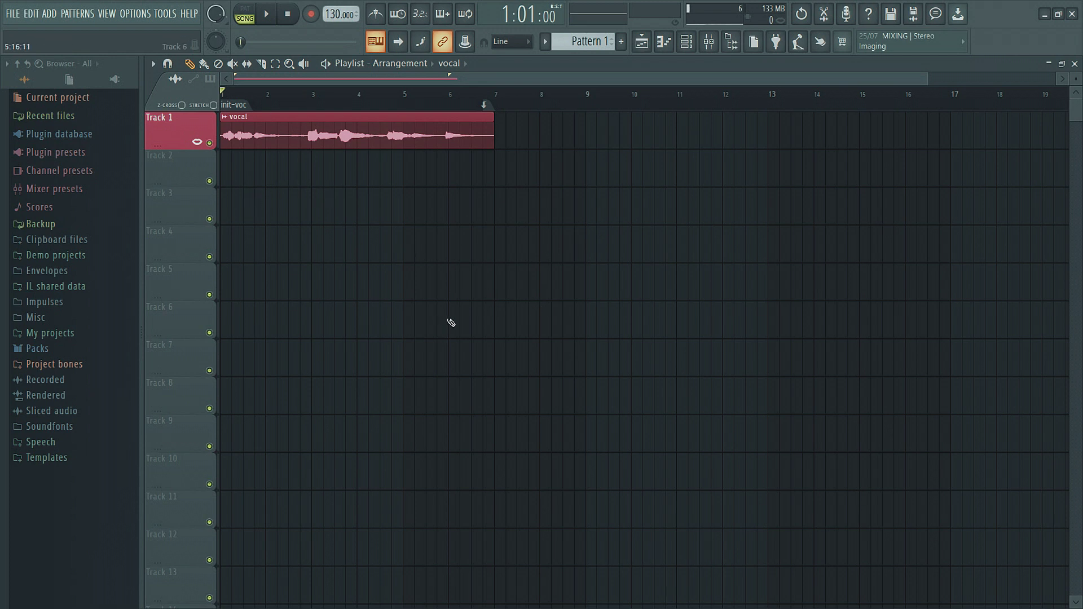
Listen to the whole vocal clip, and replay short passages in bar 1 to check for harsh sibilance
key(space)
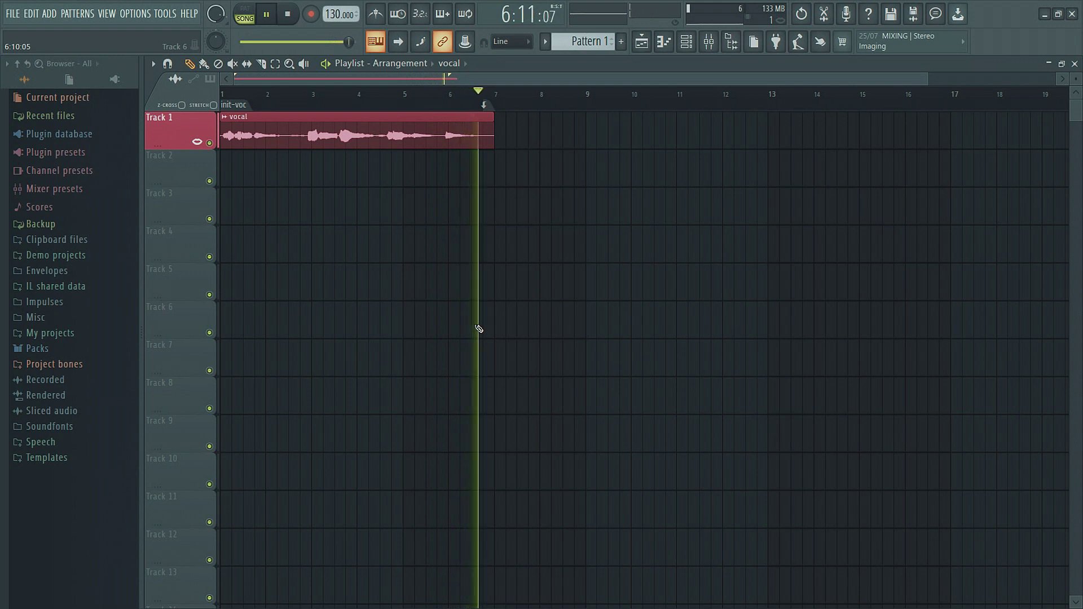
key(space)
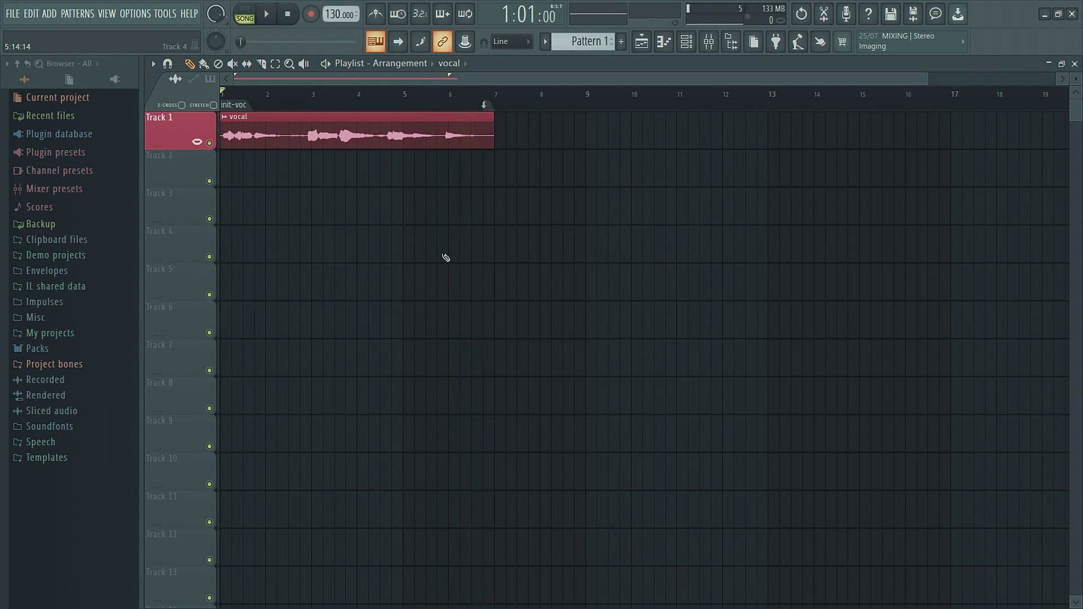
click(255, 93)
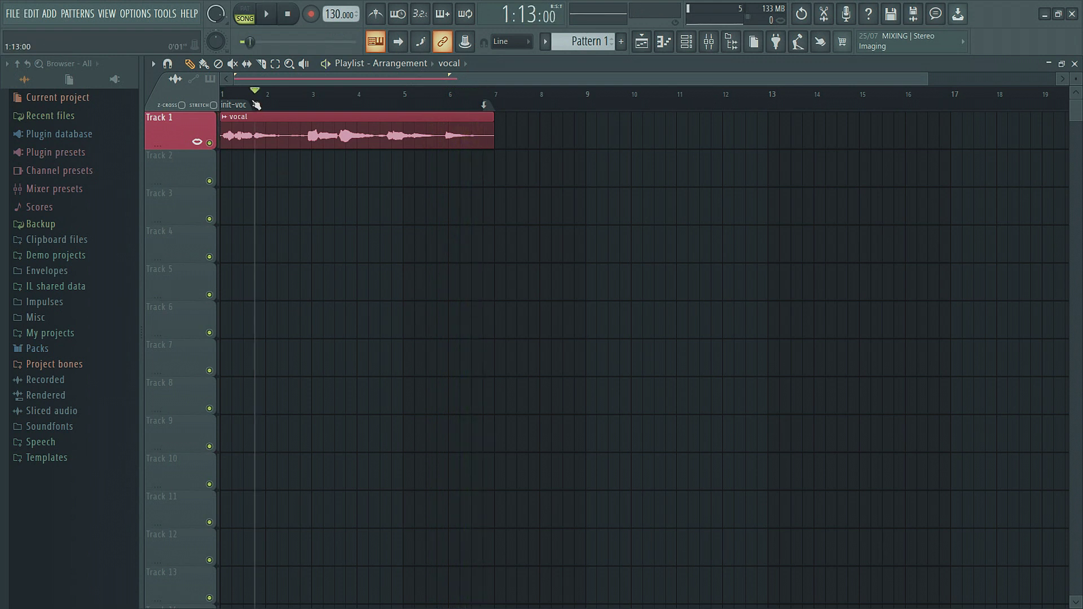
key(space)
key(space)
click(233, 93)
key(space)
key(space)
key(space)
key(space)
key(space)
key(space)
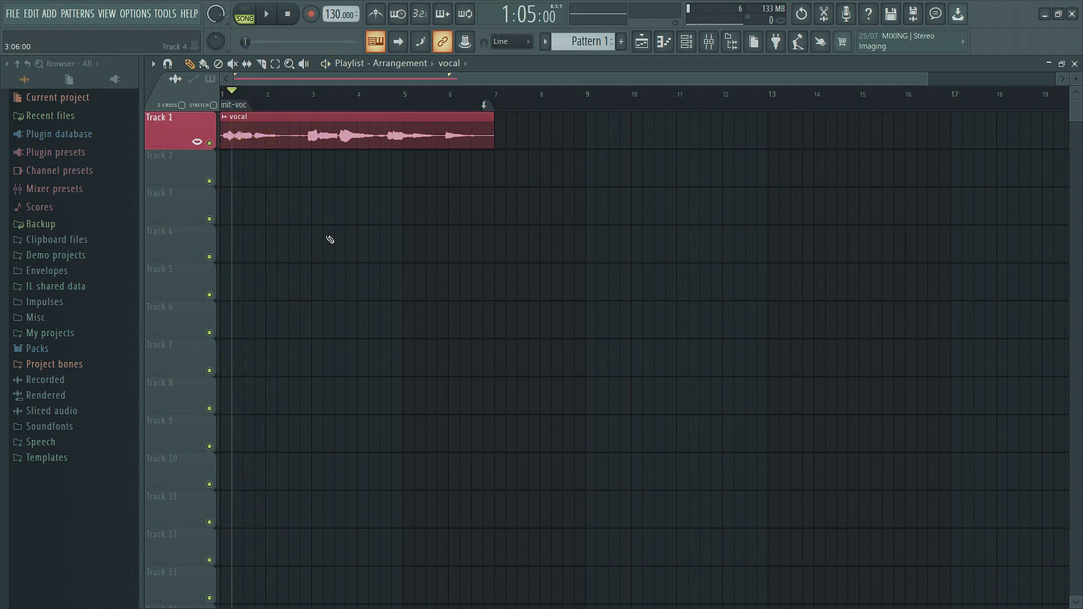
Play the vocal from the end of bar 2 and from the middle of bar 4, and return to the song start
click(300, 94)
key(space)
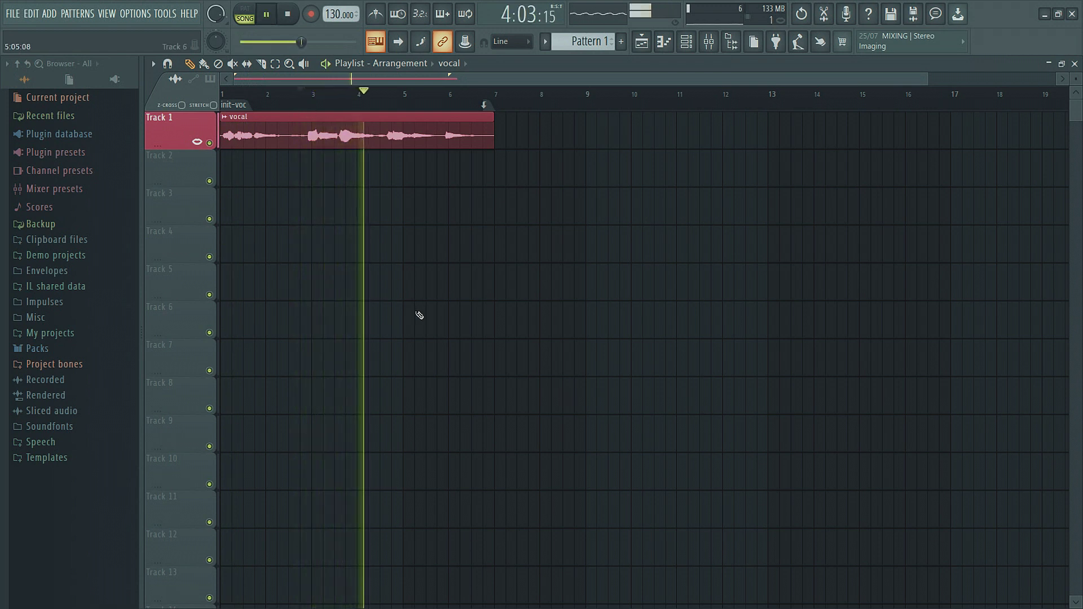
key(space)
click(388, 109)
key(space)
key(space)
key(Home)
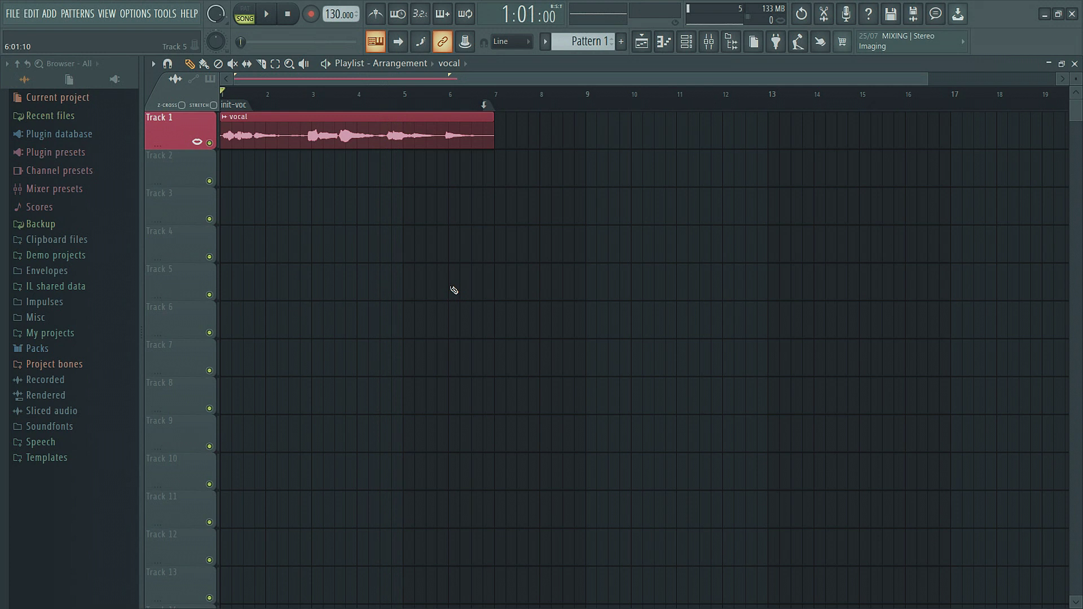
Look at the vocal clip's channel settings, and open the T-De-Esser from slot 1 of the girl mixer track
double_click(305, 136)
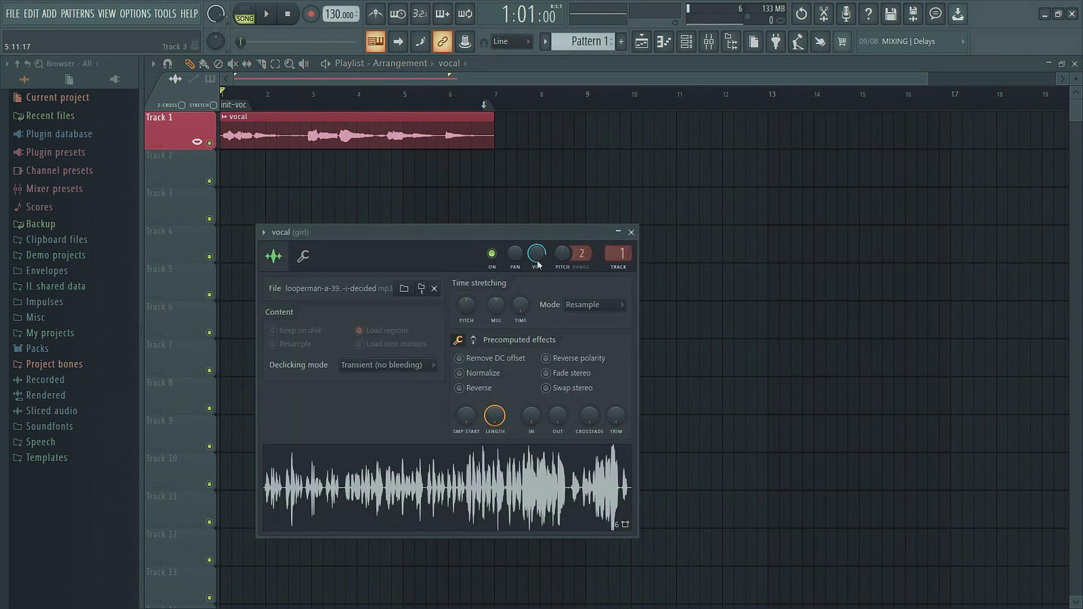
click(631, 232)
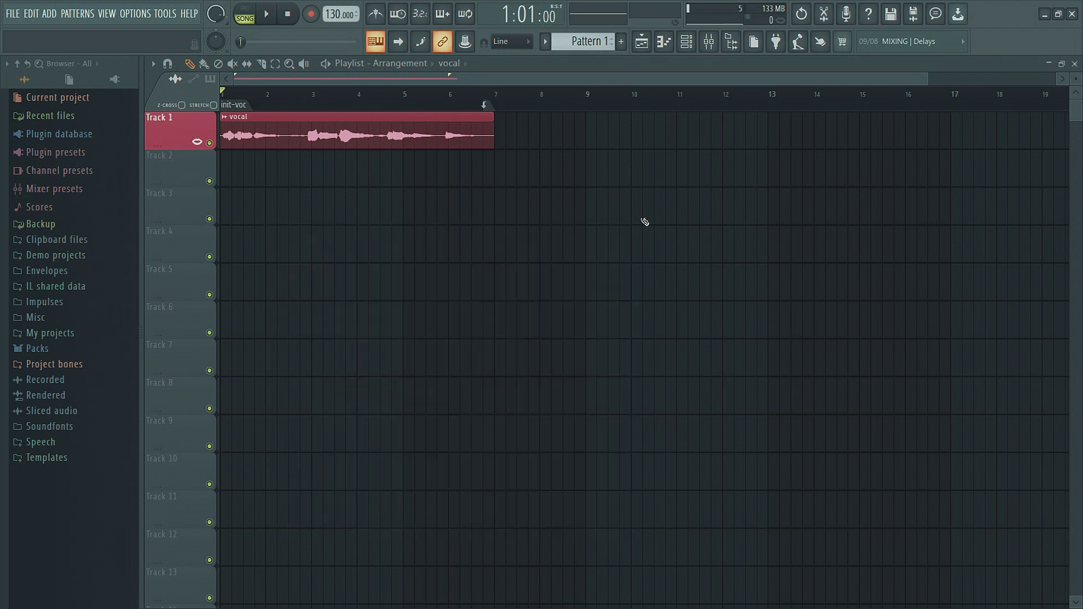
click(719, 47)
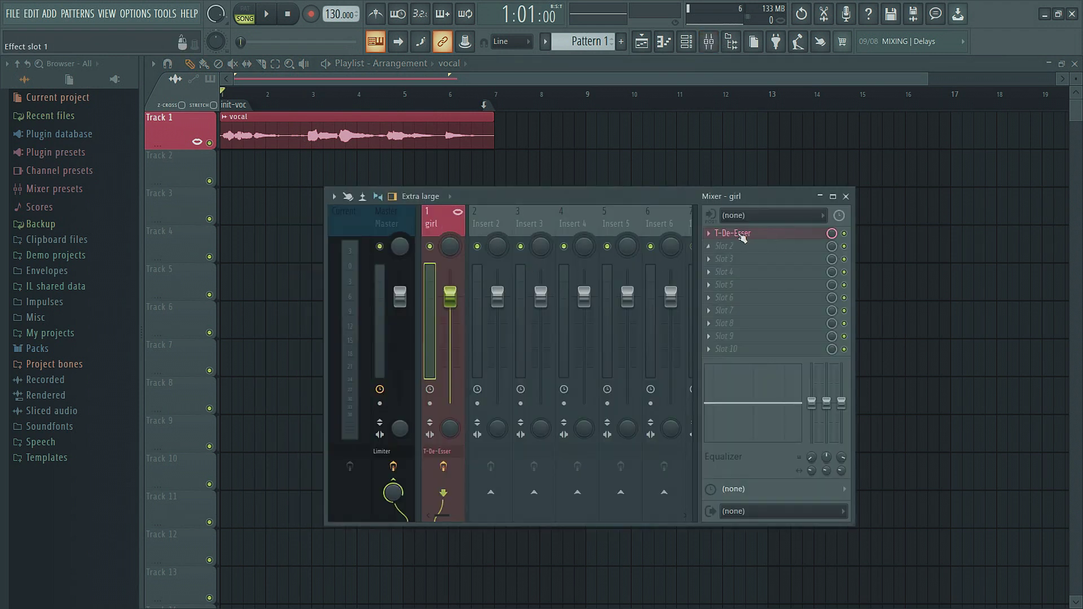
click(733, 233)
click(845, 196)
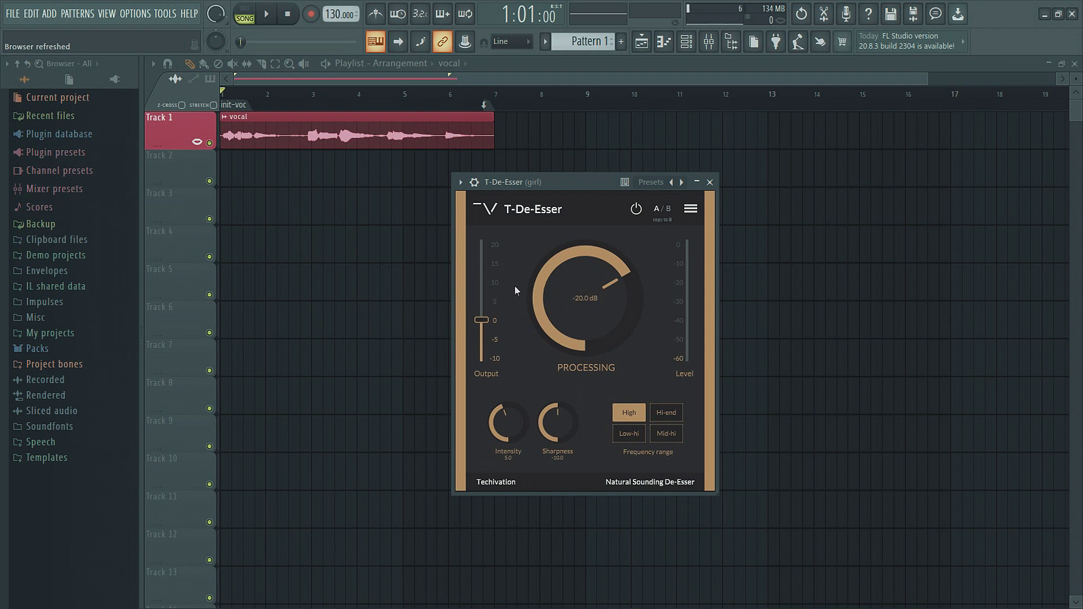
Play the opening of the vocal several times through the T-De-Esser with its current settings
key(space)
key(space)
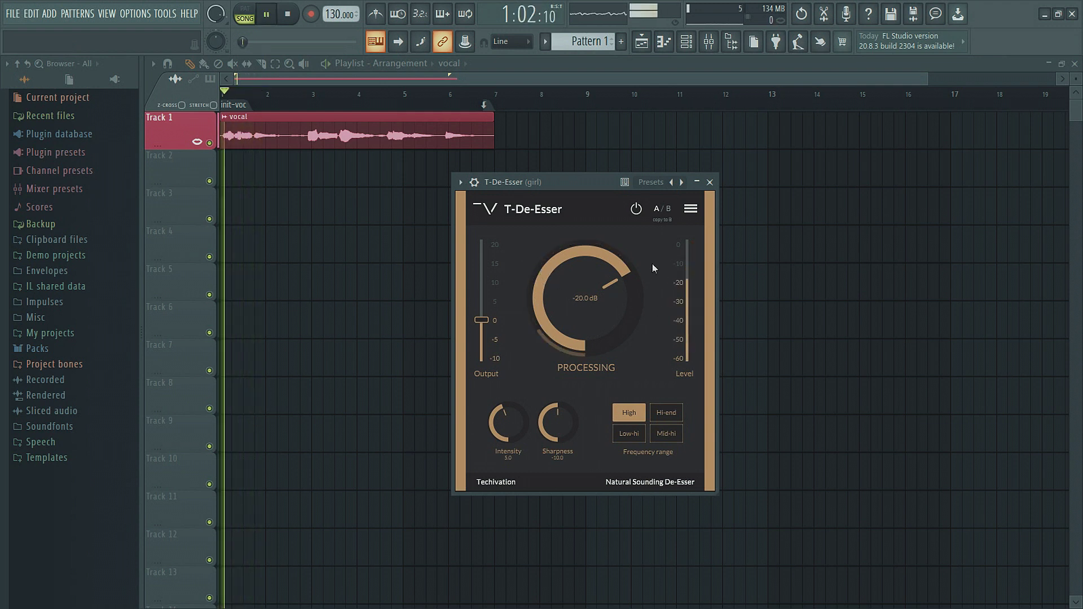
key(space)
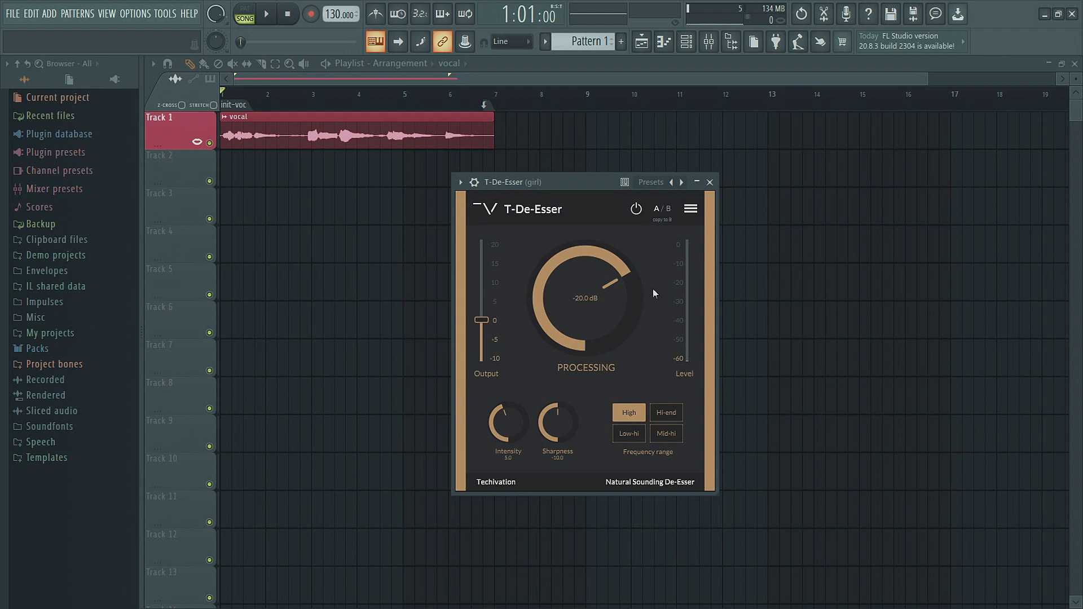
key(space)
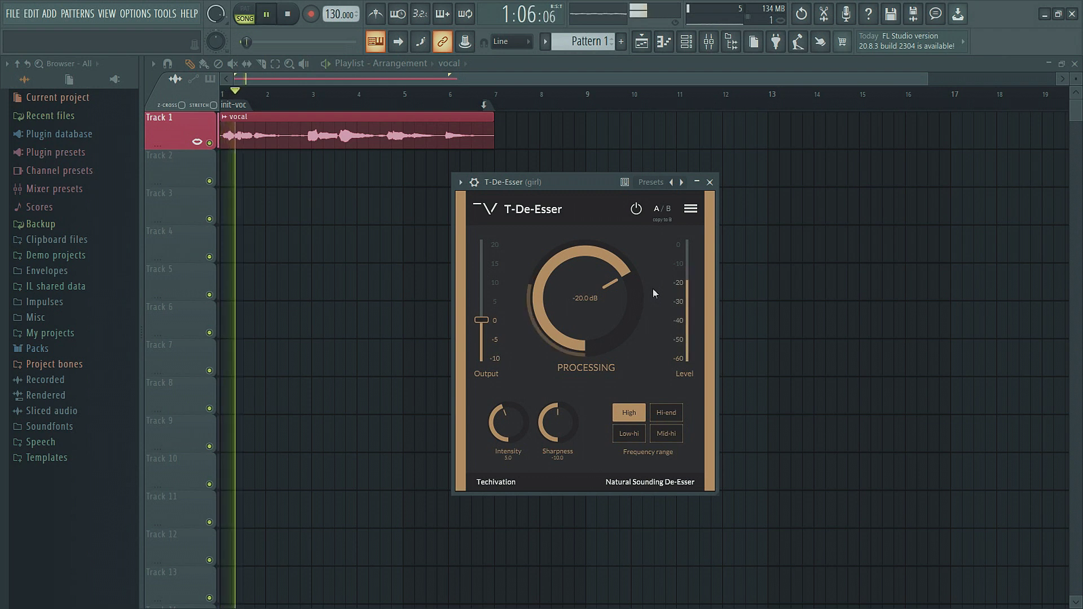
key(space)
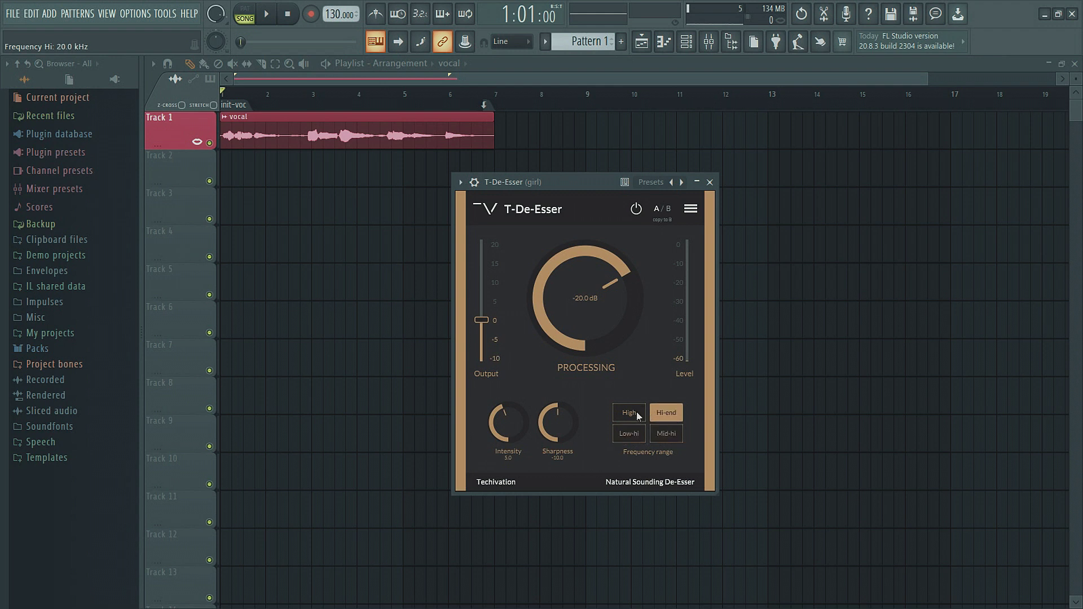
Try the de-esser's Low-hi, Mid-hi, High and Hi-end frequency ranges in turn, ending on High
click(631, 433)
click(666, 434)
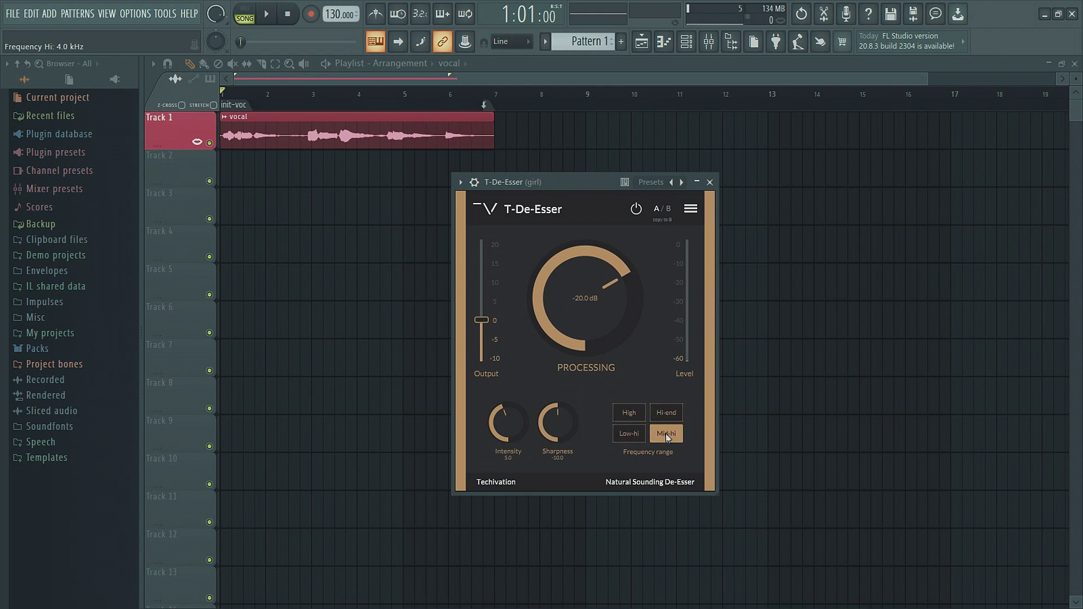
click(629, 413)
click(655, 410)
click(665, 434)
click(632, 438)
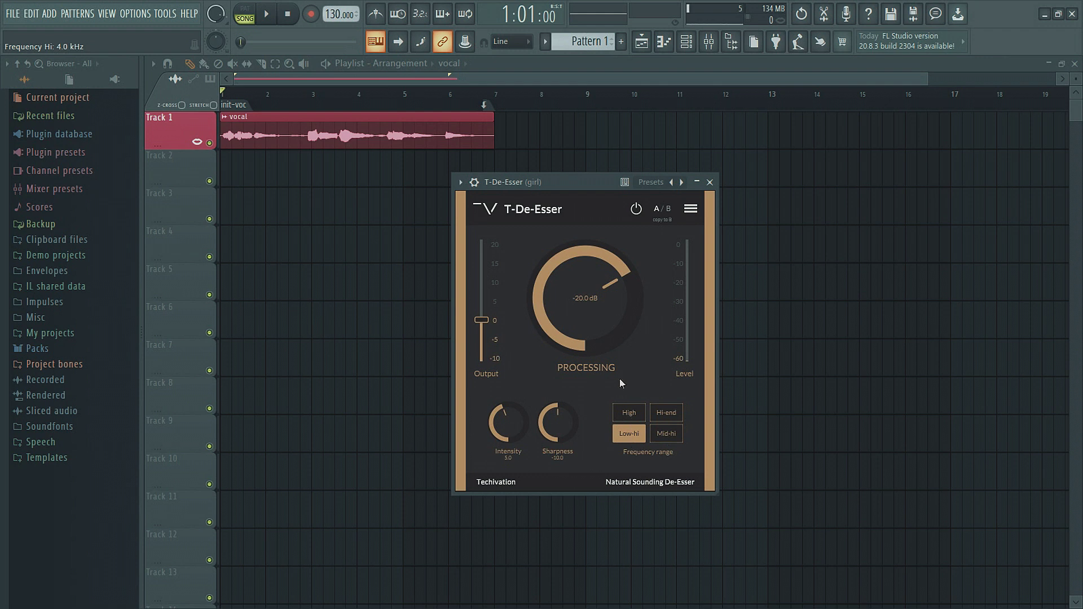
click(631, 409)
click(666, 411)
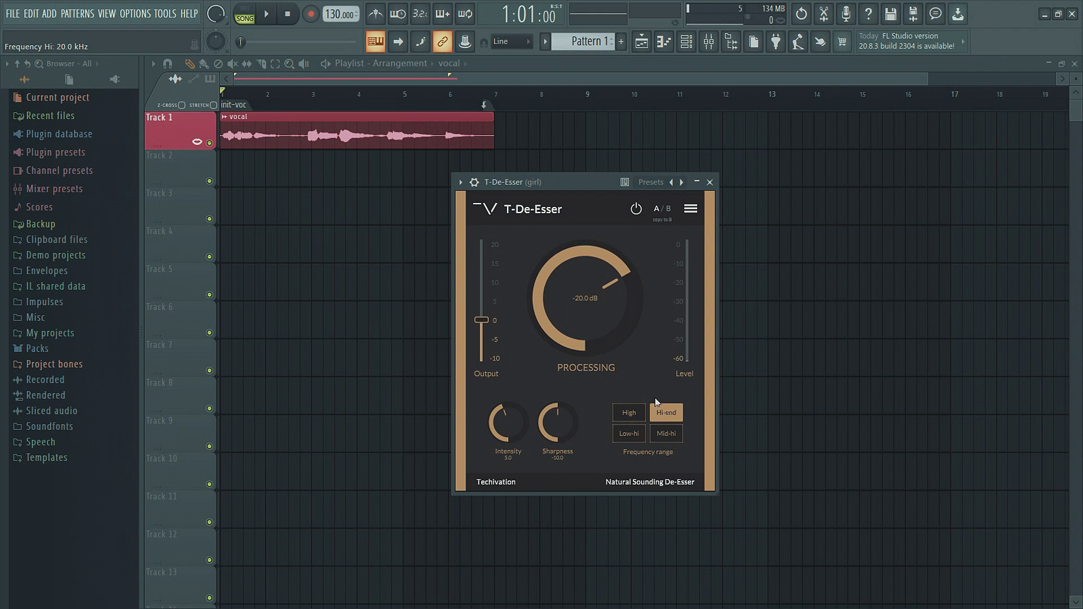
click(637, 415)
Lower the de-esser's Processing to about -26.3 dB and play the vocal's opening
drag(585, 295, 593, 330)
click(268, 15)
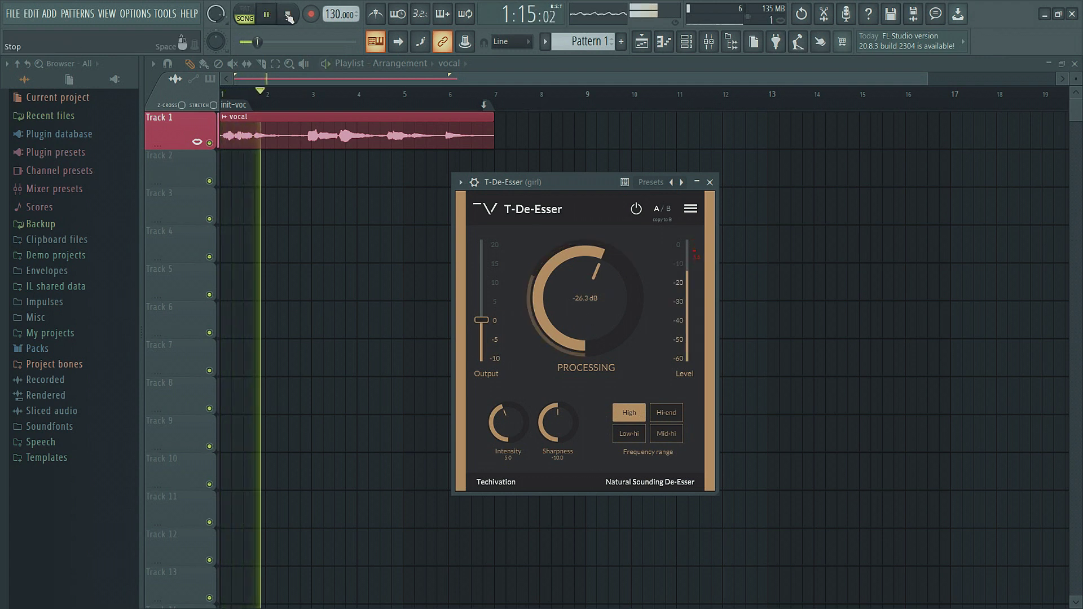
key(space)
Lower the de-esser's Processing to about -37.0 dB and replay the vocal's opening several times
drag(605, 275, 597, 332)
key(space)
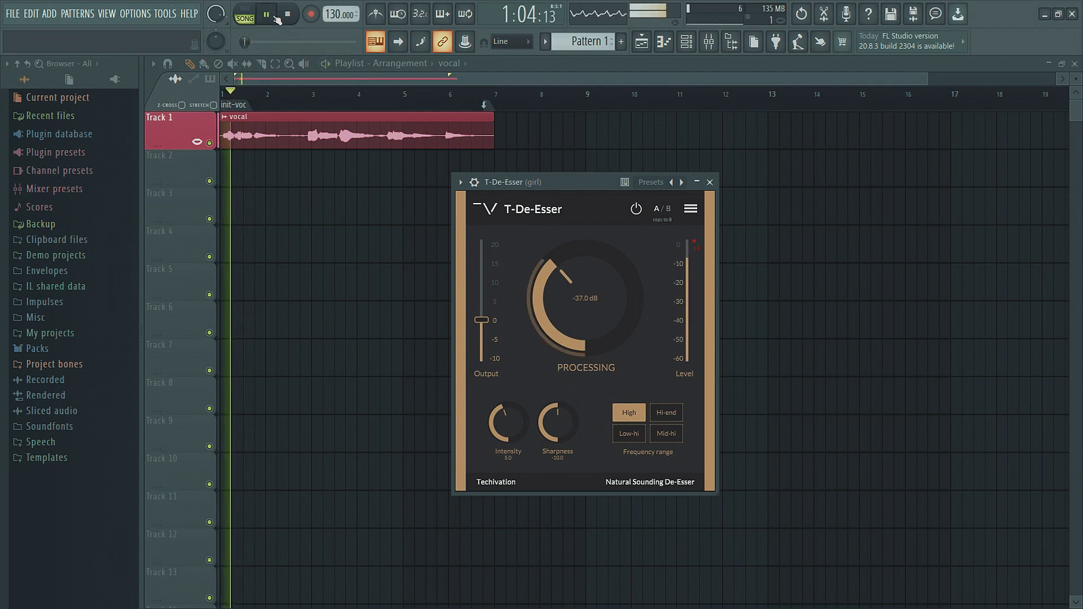
click(285, 16)
click(267, 16)
click(287, 16)
key(space)
click(287, 16)
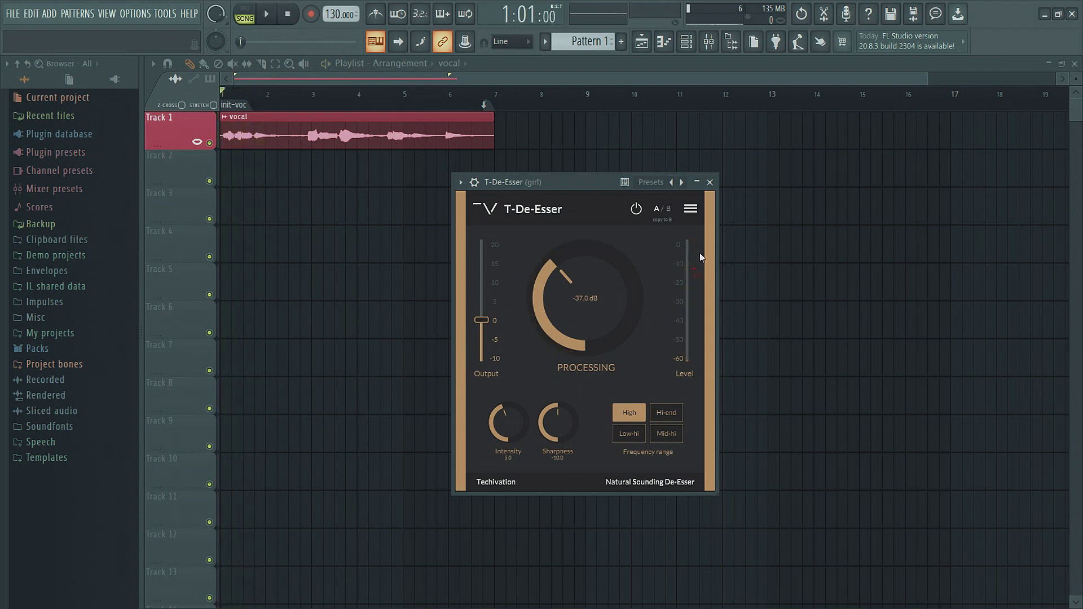
click(273, 21)
key(space)
Compare the High and Hi-end frequency ranges and set the de-esser to Hi-end
click(677, 415)
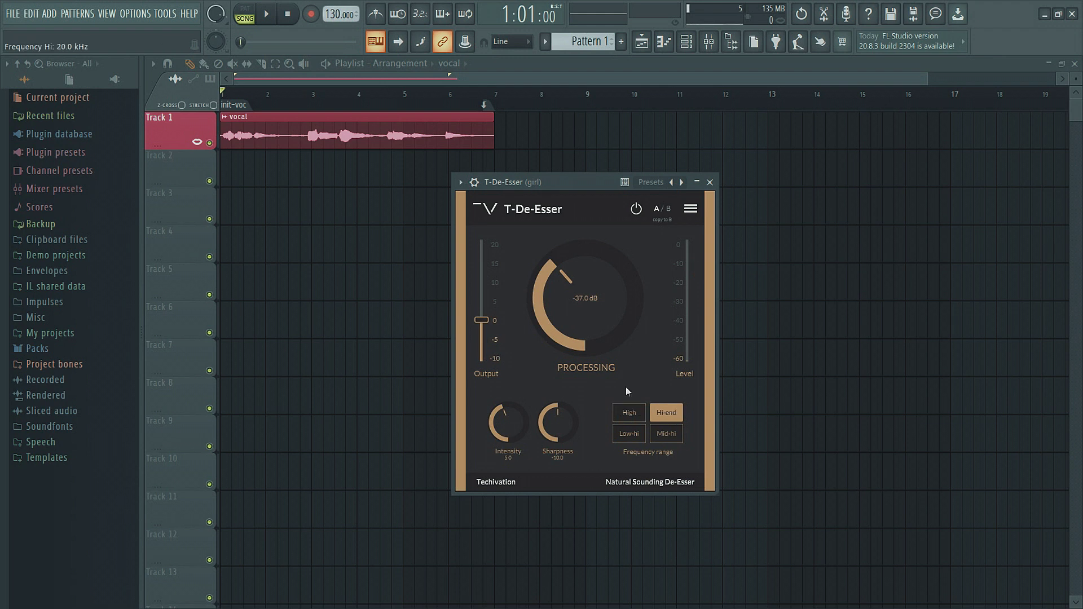
click(628, 414)
click(679, 410)
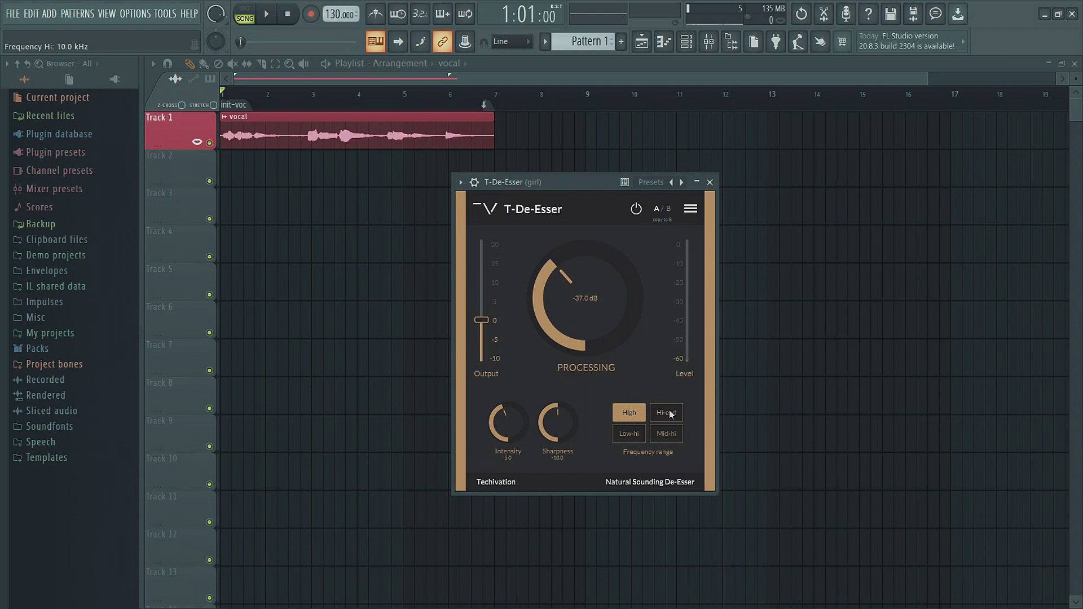
Raise the de-esser's Intensity to about 7.1 and play the vocal's opening to hear the change
mouse_move(510, 420)
mouse_down()
mouse_move(527, 337)
mouse_move(520, 429)
mouse_move(544, 526)
mouse_move(527, 418)
mouse_up()
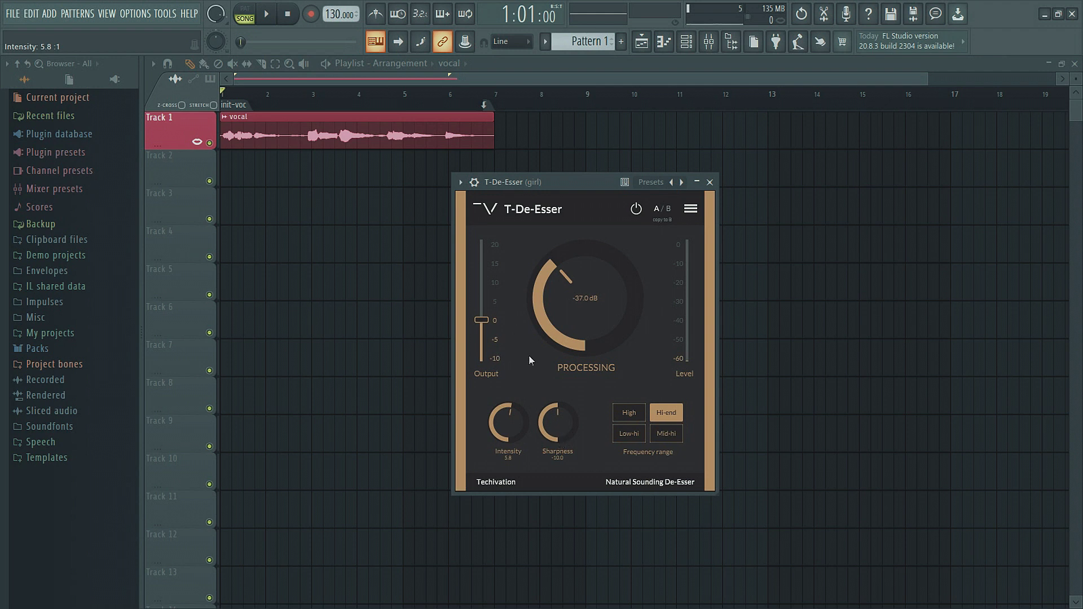
key(space)
drag(512, 429, 513, 386)
click(293, 17)
key(space)
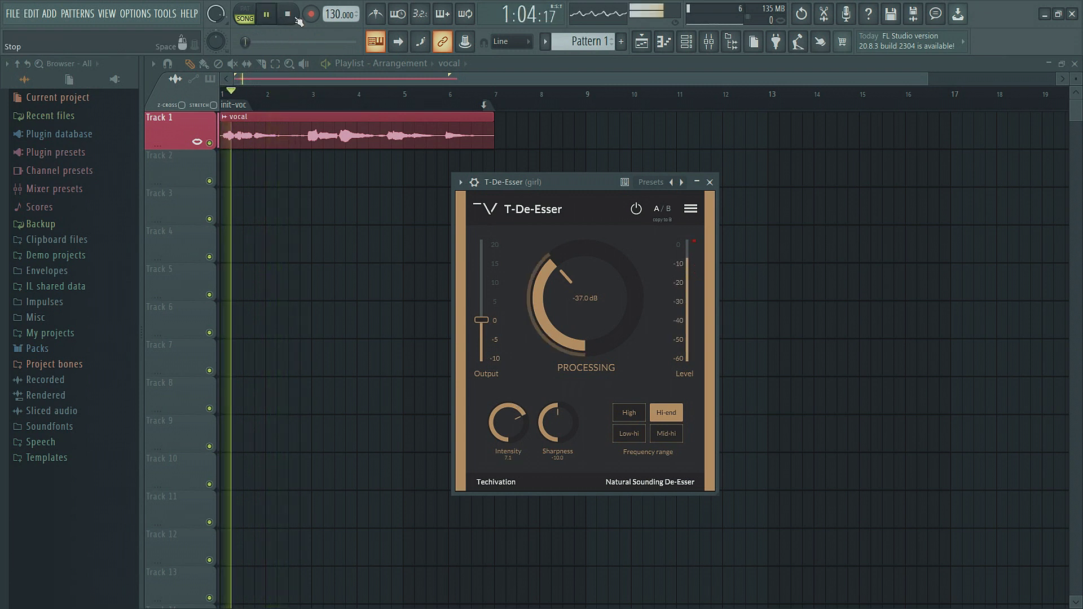
click(291, 15)
key(space)
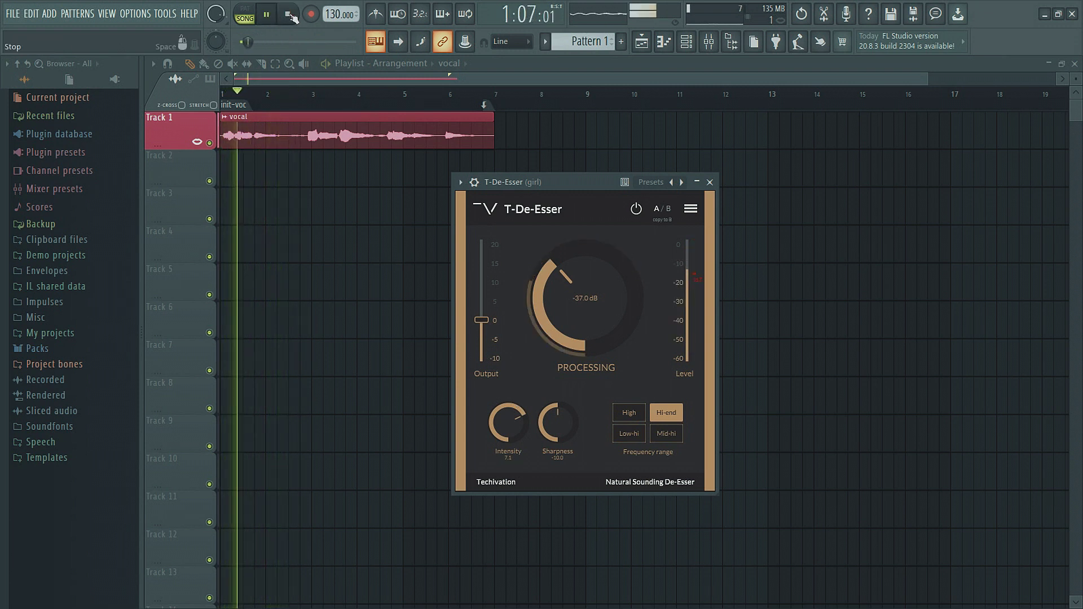
click(291, 16)
Raise the de-esser's Sharpness to about -7.1 and play the vocal's opening to hear the change
mouse_move(561, 420)
mouse_down()
mouse_move(565, 409)
mouse_move(567, 439)
mouse_move(571, 410)
mouse_up()
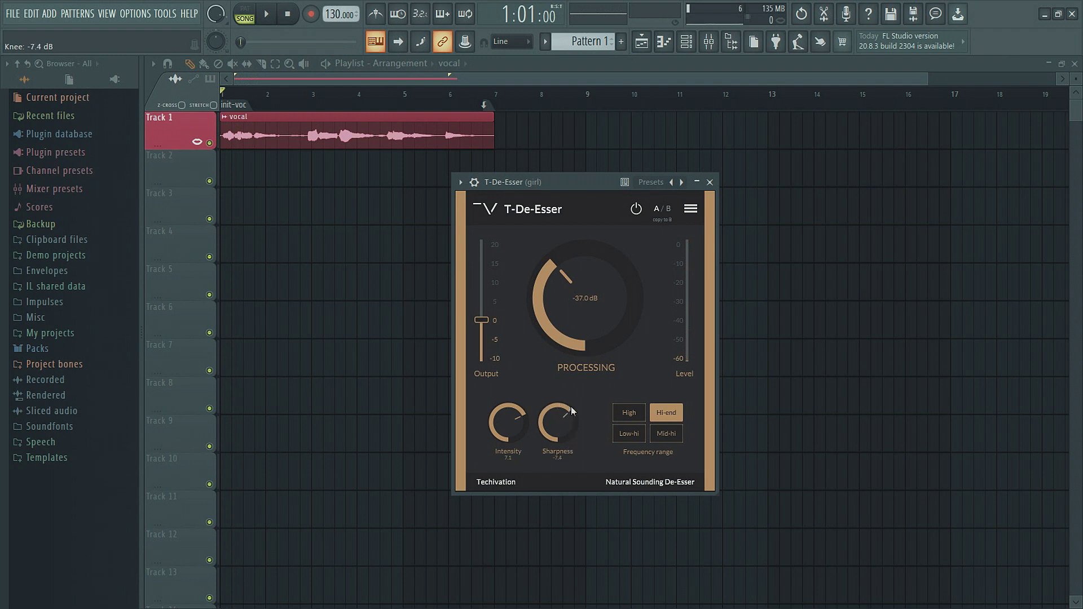
click(266, 14)
click(289, 16)
click(266, 14)
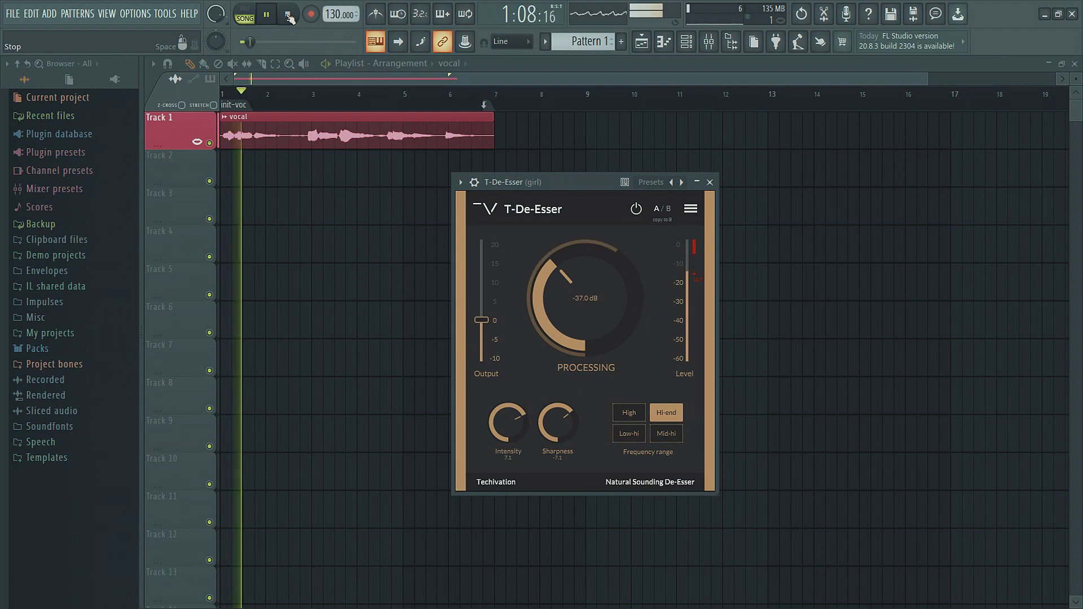
click(289, 16)
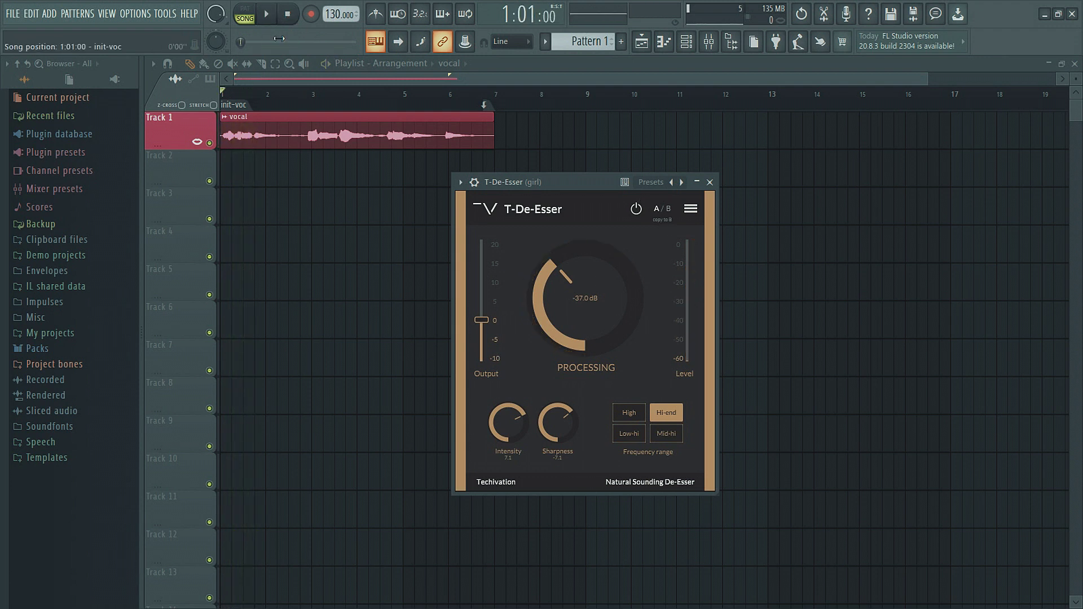
Play the vocal's opening again, and switch the de-esser's bypass on and back off
click(266, 14)
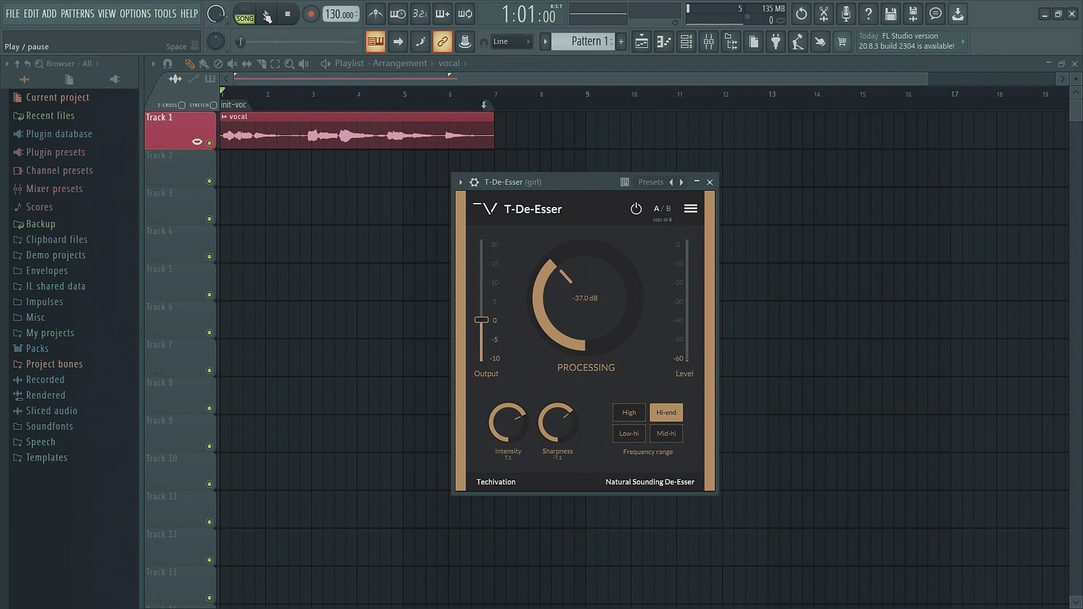
click(289, 15)
click(636, 210)
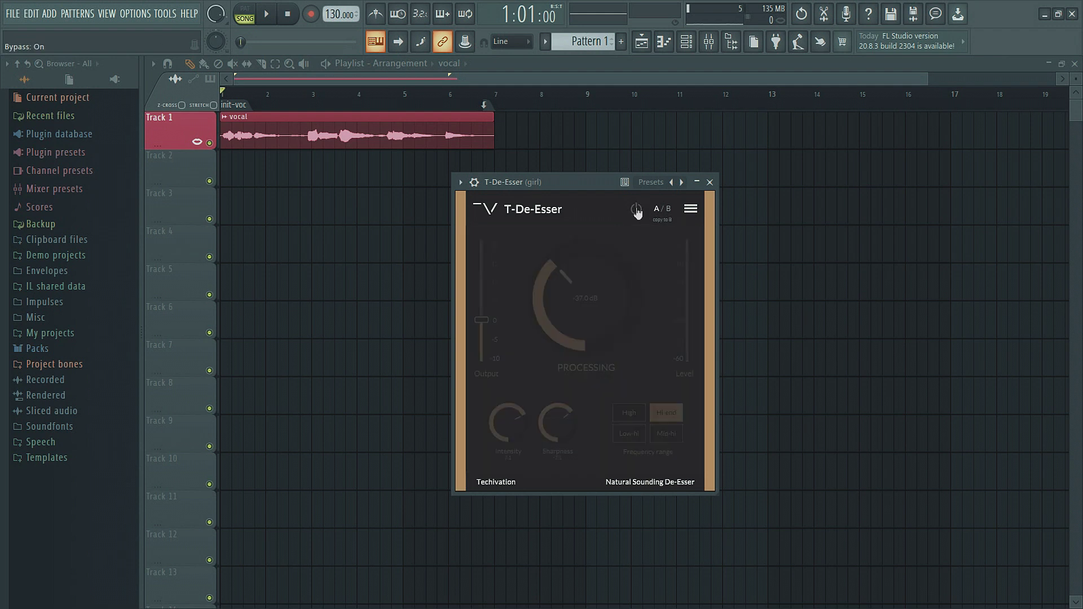
click(636, 210)
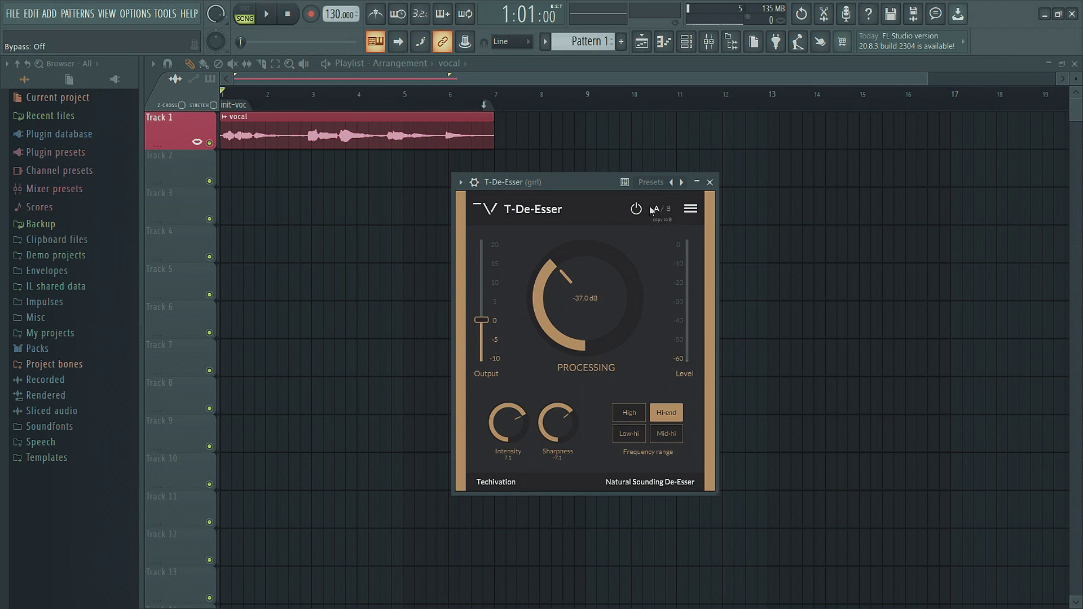
In the de-esser's B state, set Processing to about -18.8 dB, Sharpness to about -10.7 and Intensity to about 3.9
click(668, 208)
drag(585, 283, 560, 310)
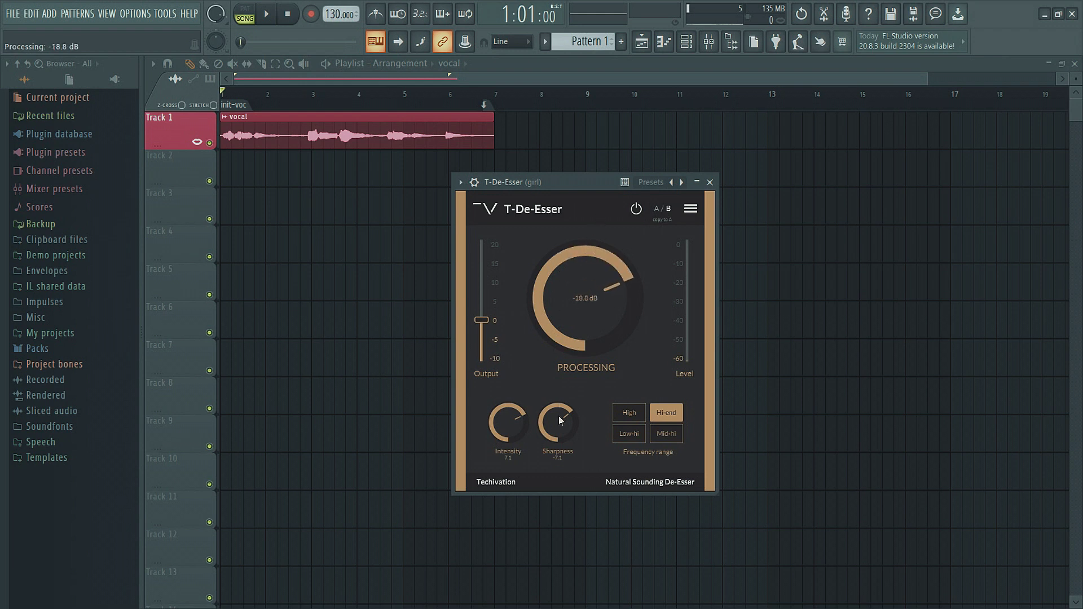
drag(558, 415, 570, 466)
drag(509, 421, 520, 472)
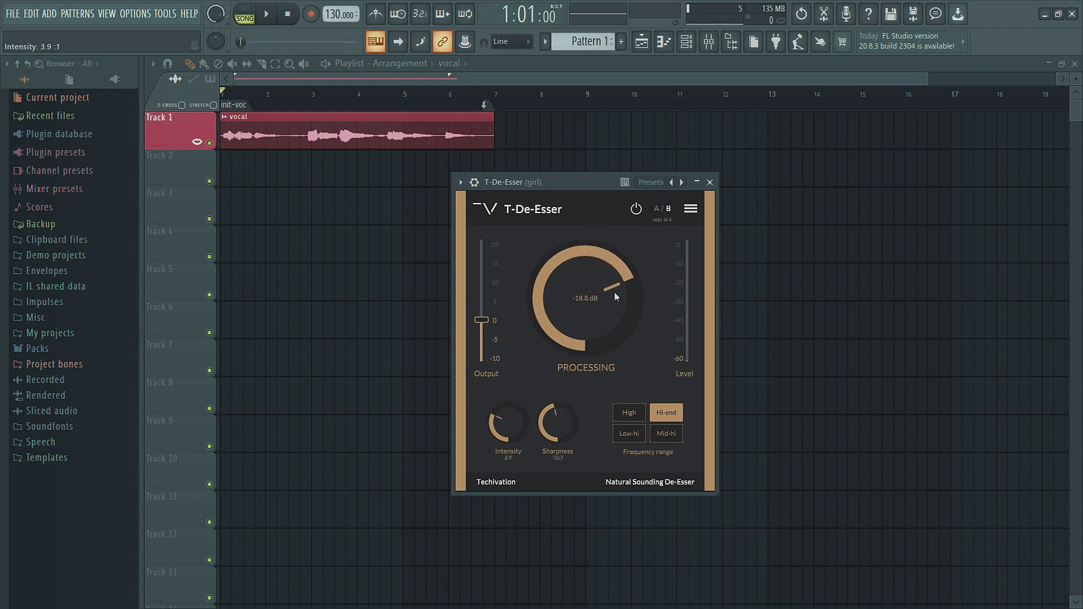
Compare the de-esser's A and B states by switching between them, ending on A
click(656, 210)
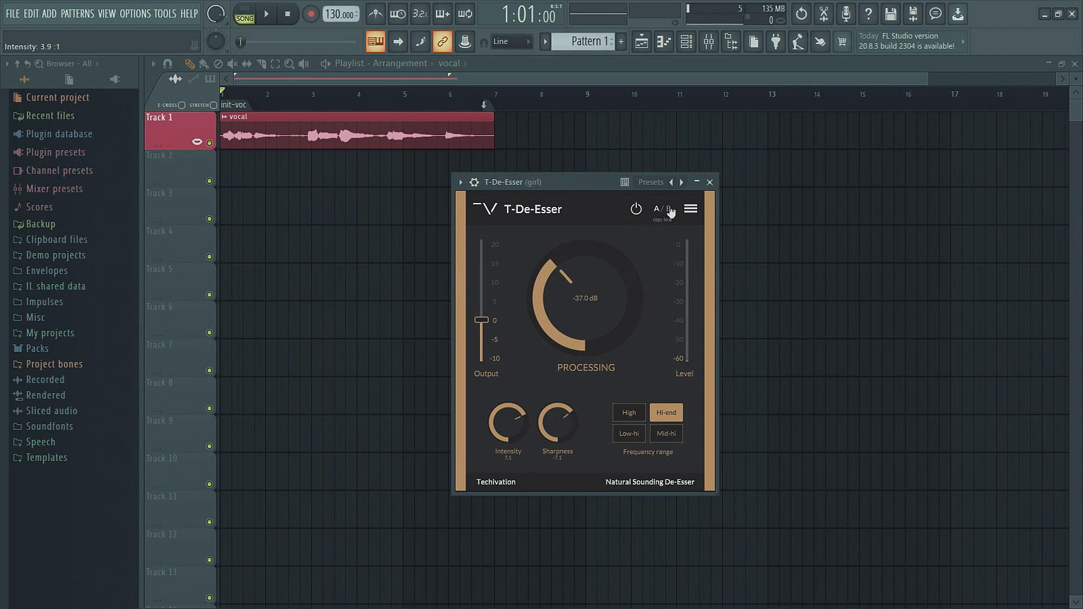
click(668, 209)
click(657, 210)
Look through the de-esser's list of factory presets and close it without loading one
click(690, 209)
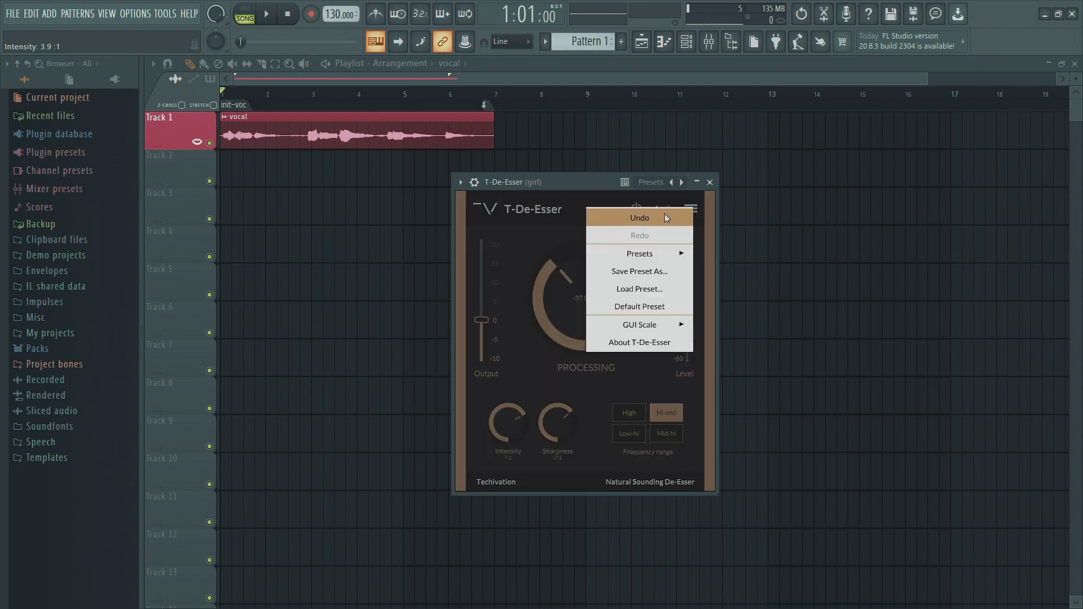
mouse_move(655, 262)
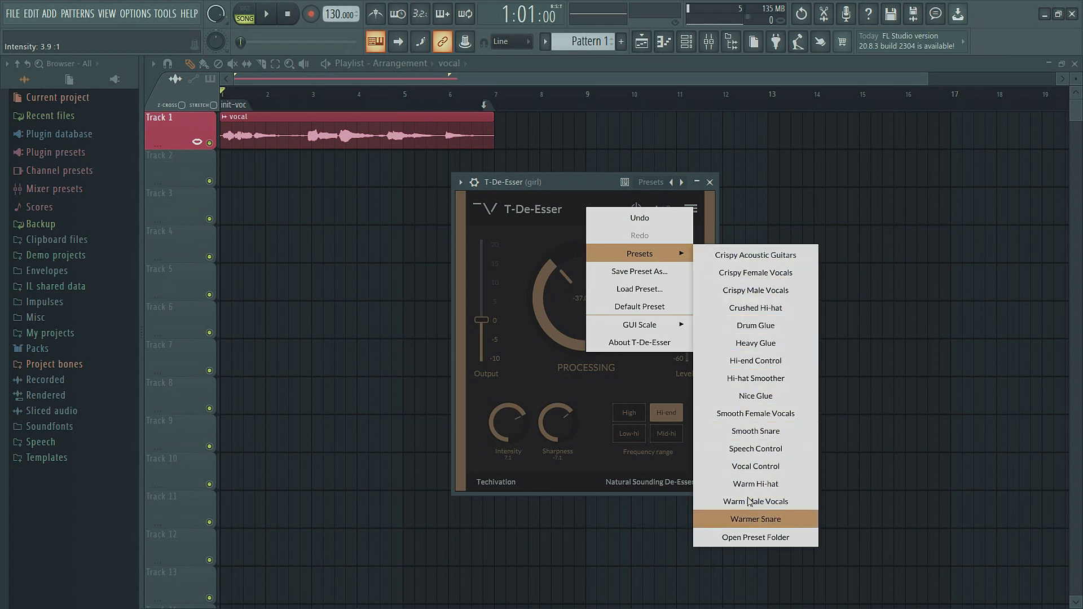
click(580, 178)
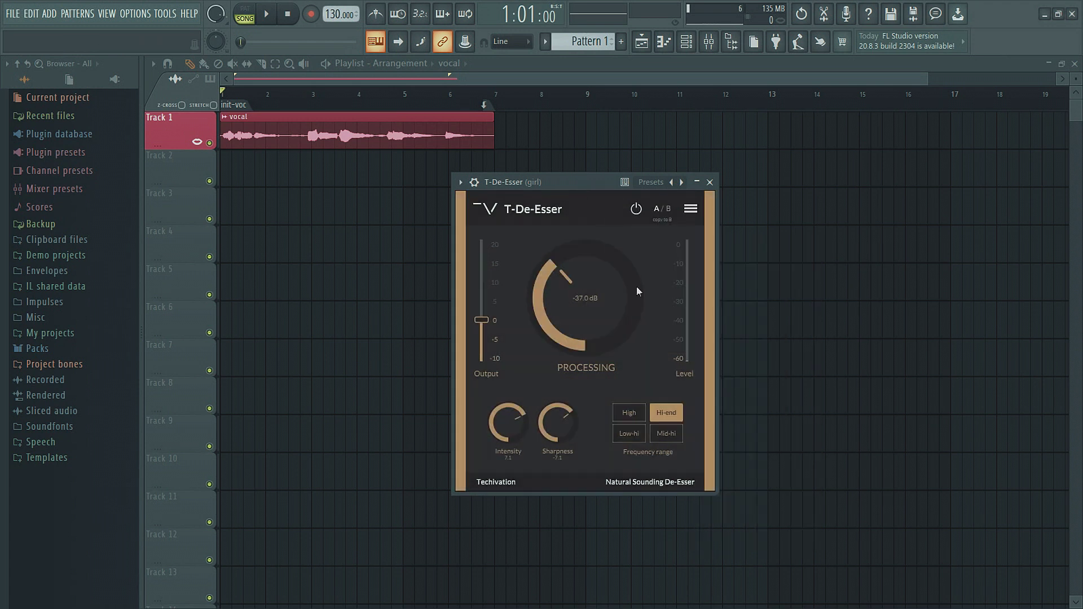
Bypass the de-esser, play the vocal from the start for comparison, and switch the de-esser back on
click(637, 209)
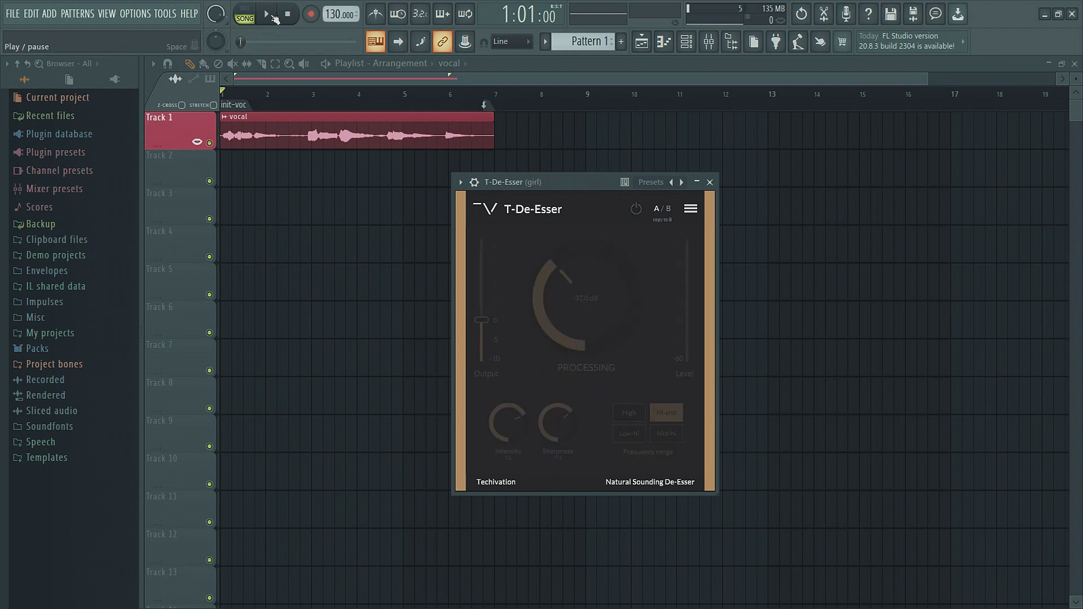
click(273, 17)
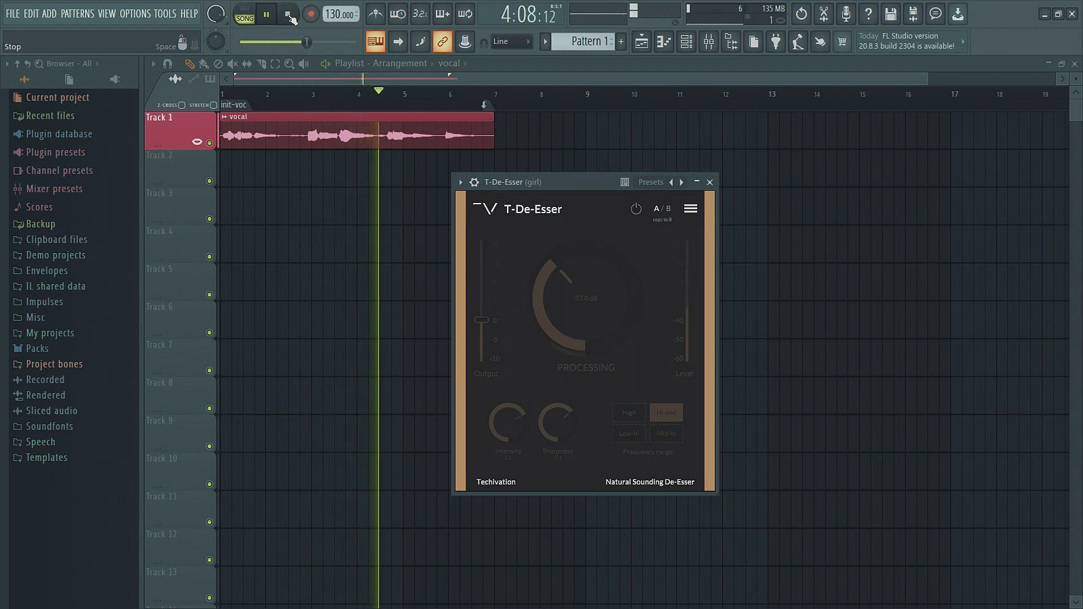
click(289, 15)
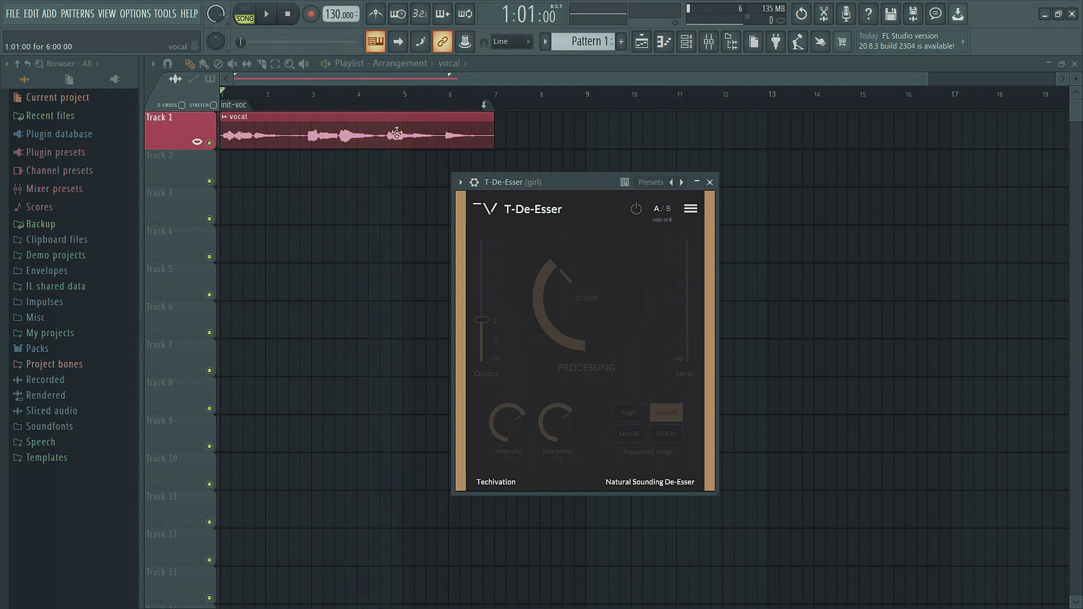
click(629, 211)
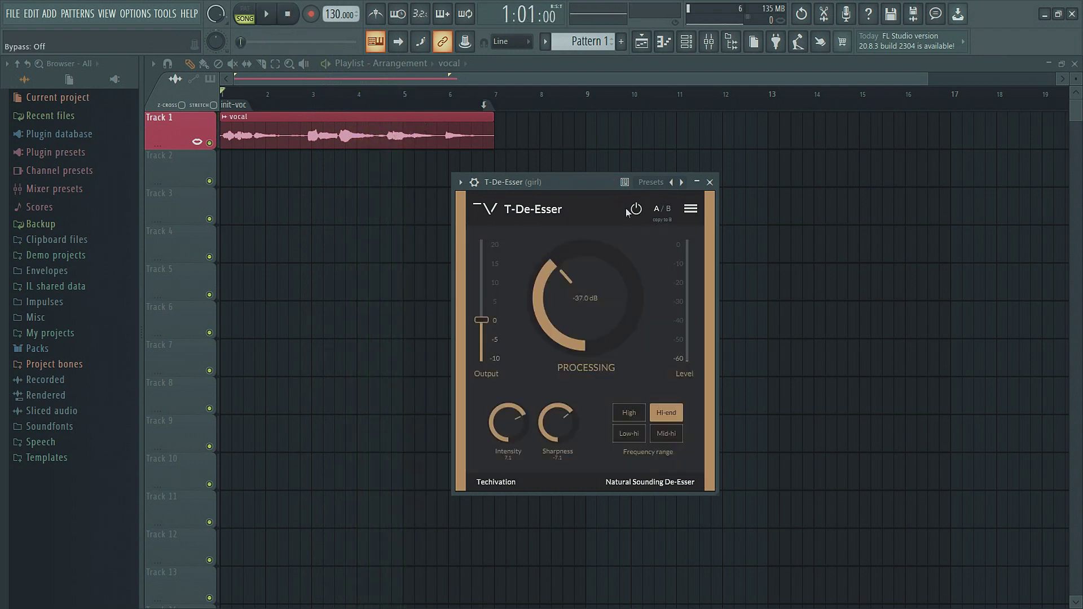
Play the vocal from bar 4 with the de-esser active, reopening T-De-Esser from the vocal's mixer track
click(358, 92)
key(space)
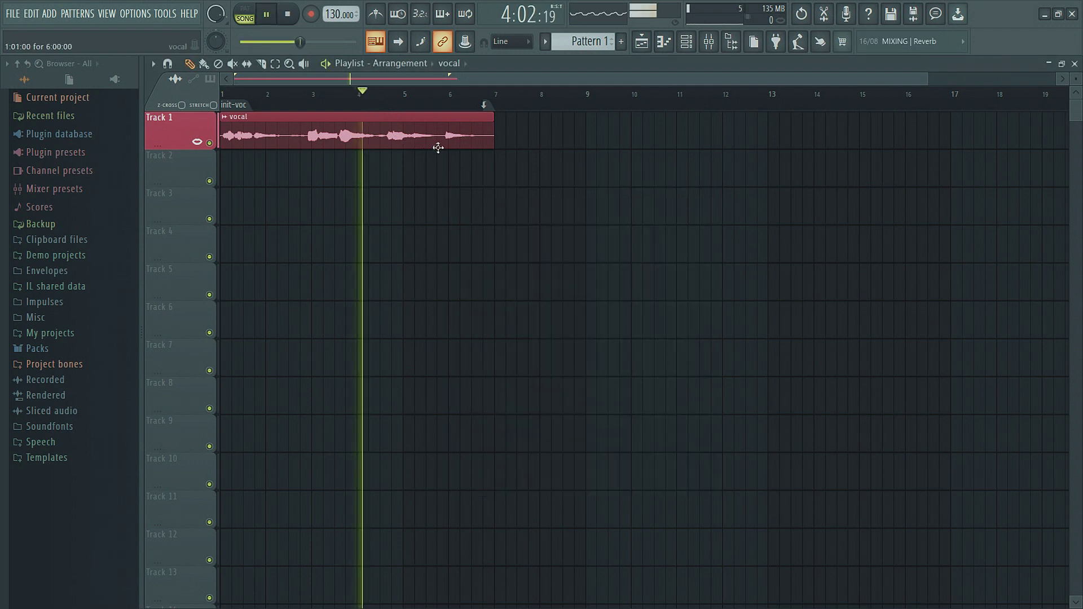
click(709, 44)
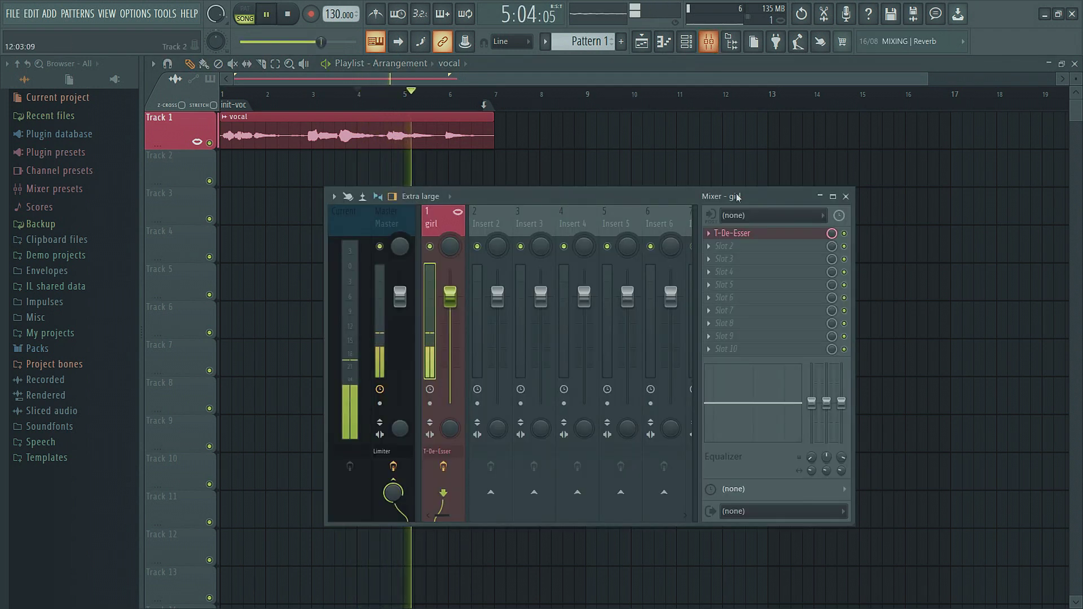
click(736, 233)
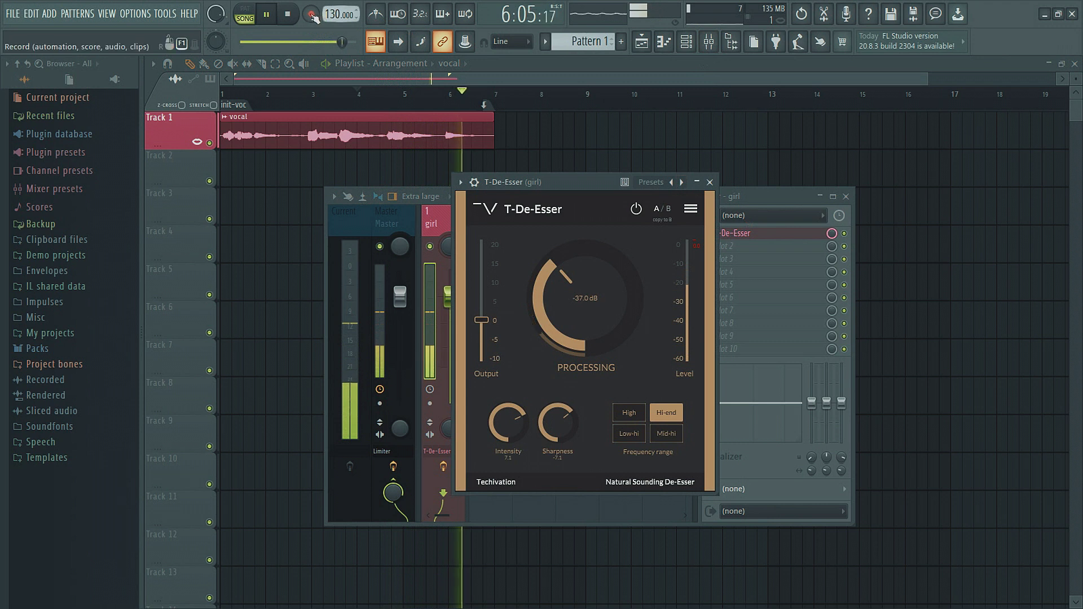
click(287, 14)
key(space)
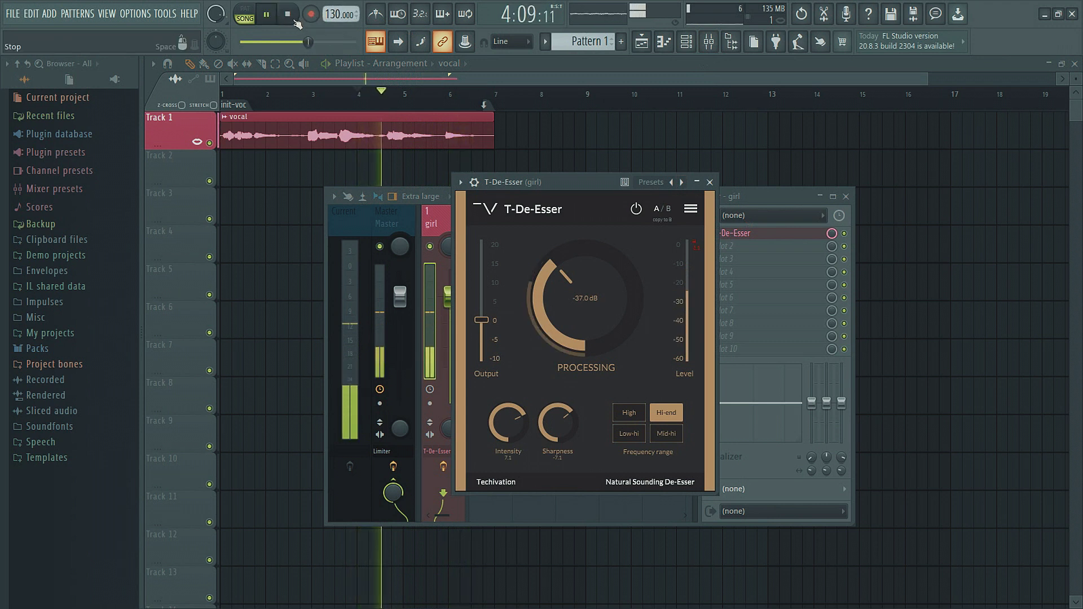
key(space)
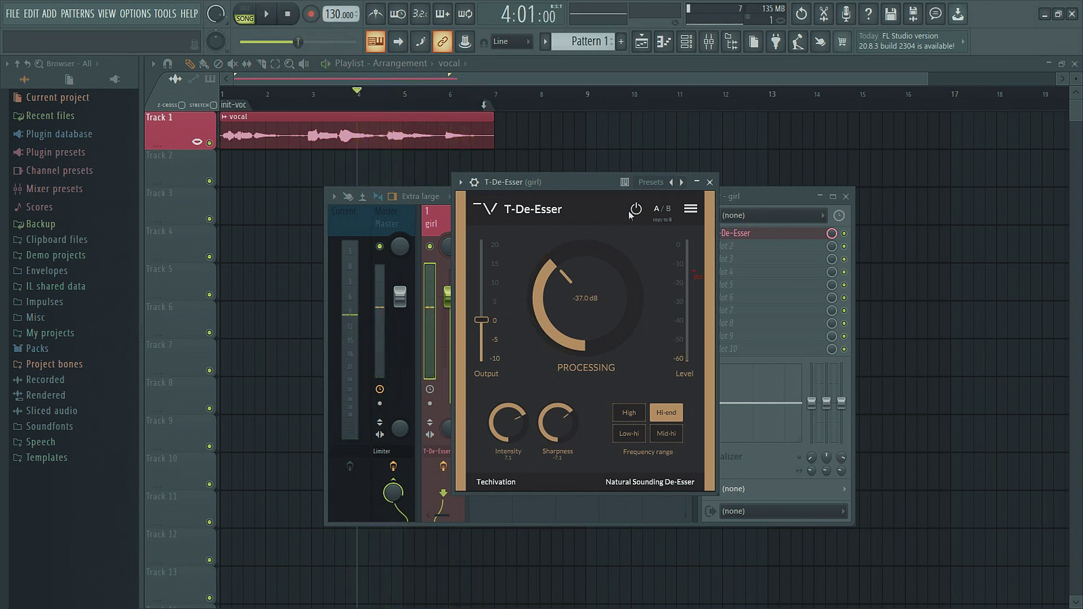
Bypass the de-esser, play the vocal from bar 4, and turn the processing back on
click(636, 209)
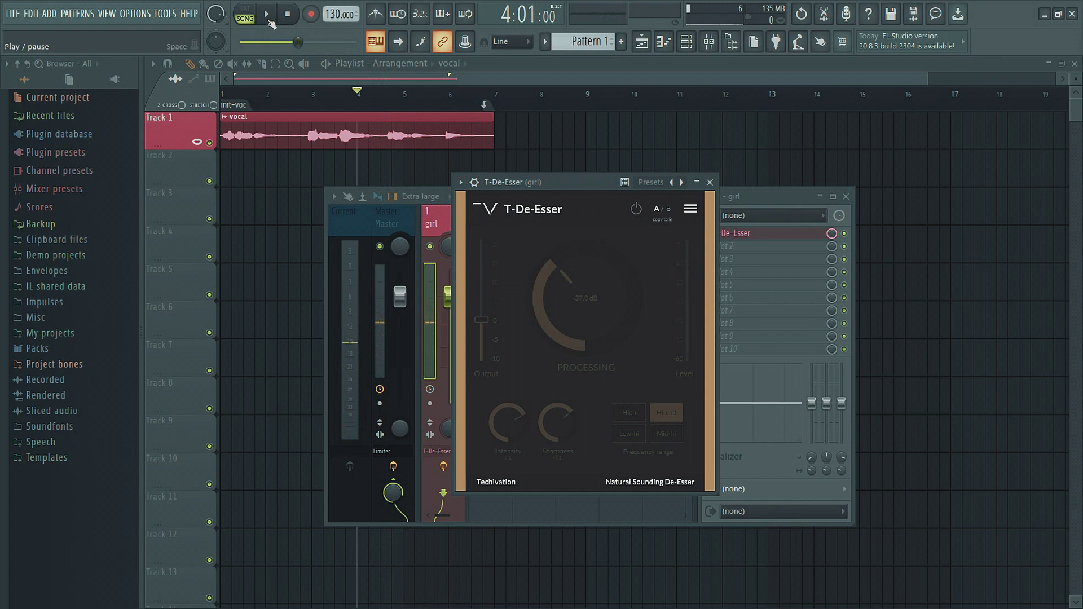
click(270, 22)
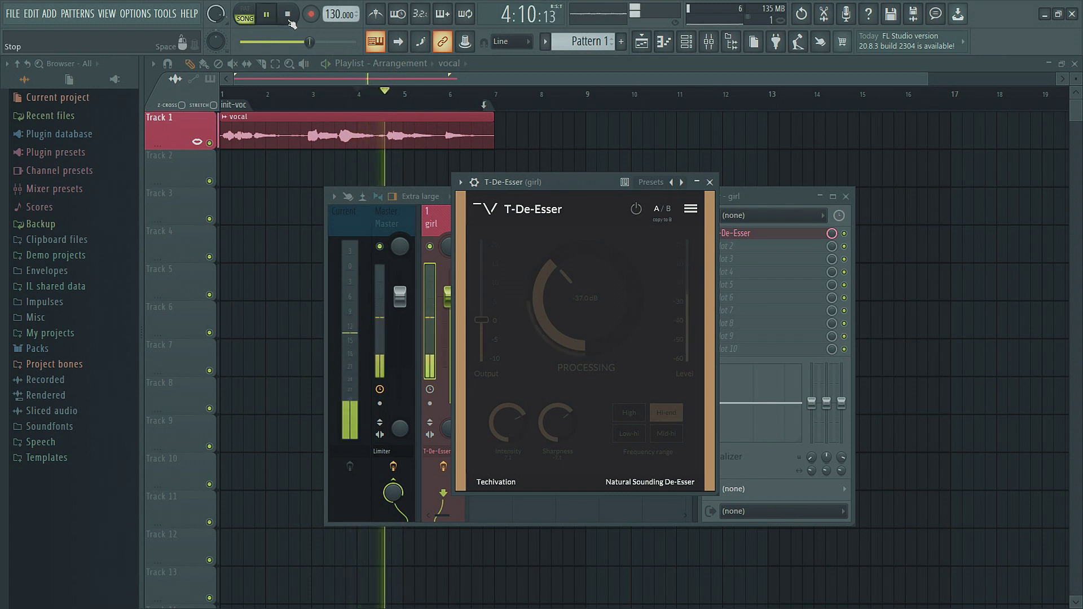
click(288, 22)
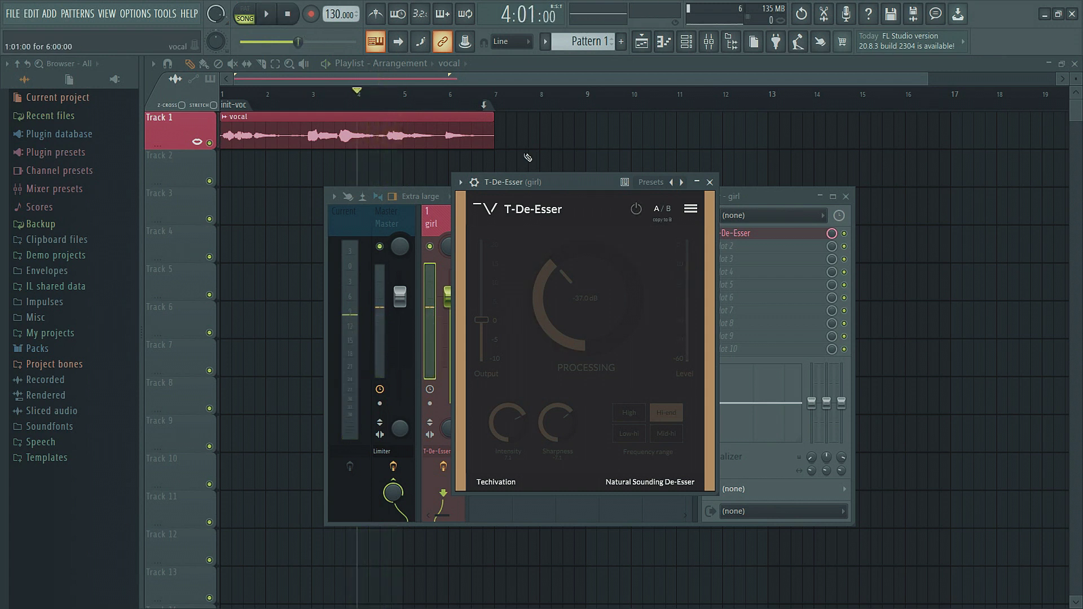
click(636, 209)
Play the passage from bar 4 again with the de-esser active, and stop playback
drag(303, 42, 315, 41)
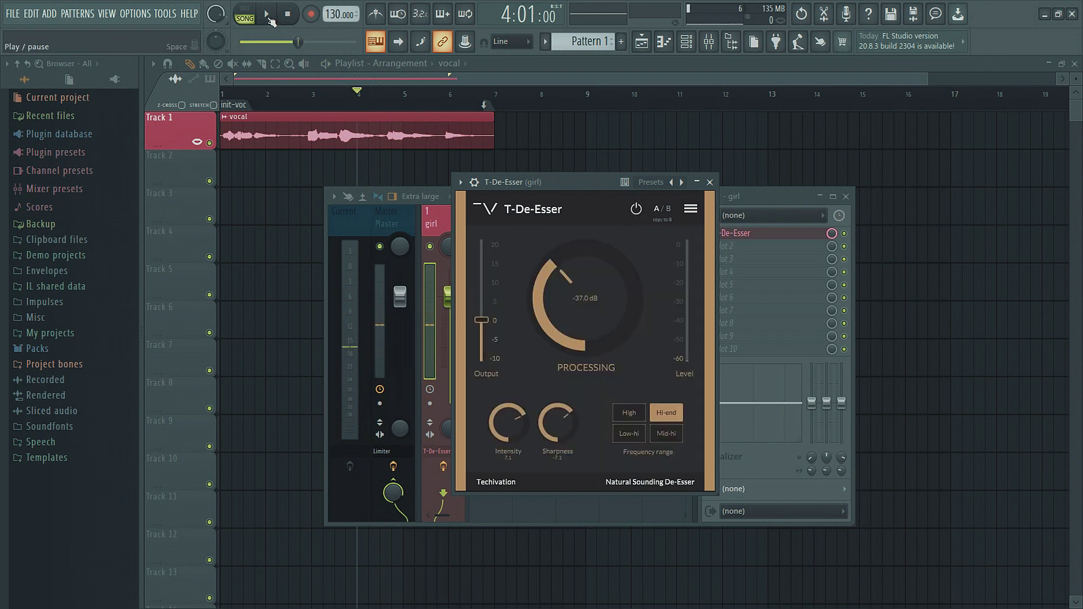
click(270, 21)
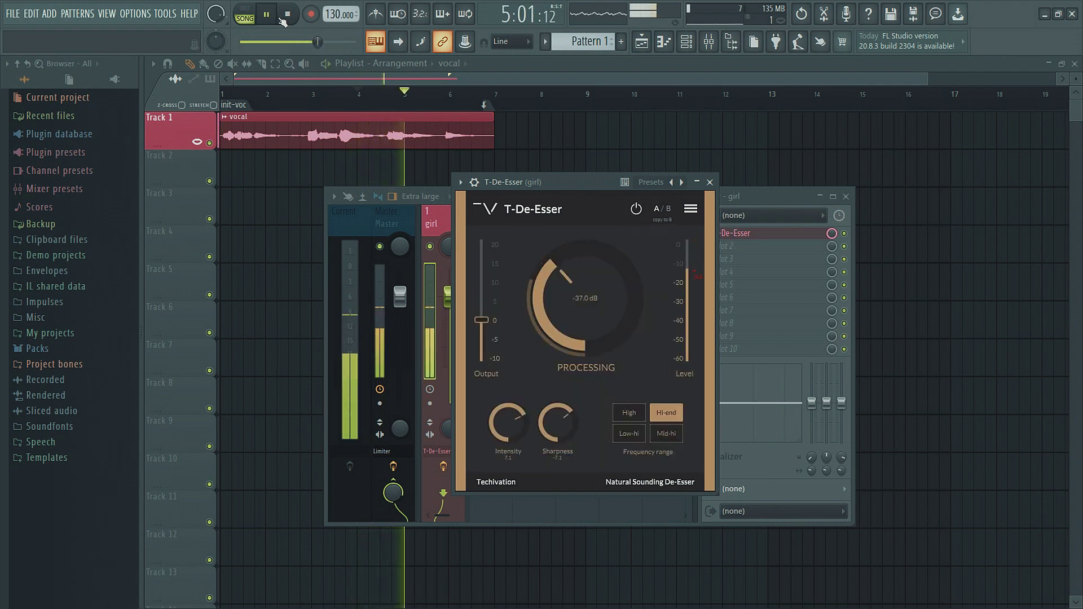
click(288, 14)
drag(312, 42, 298, 42)
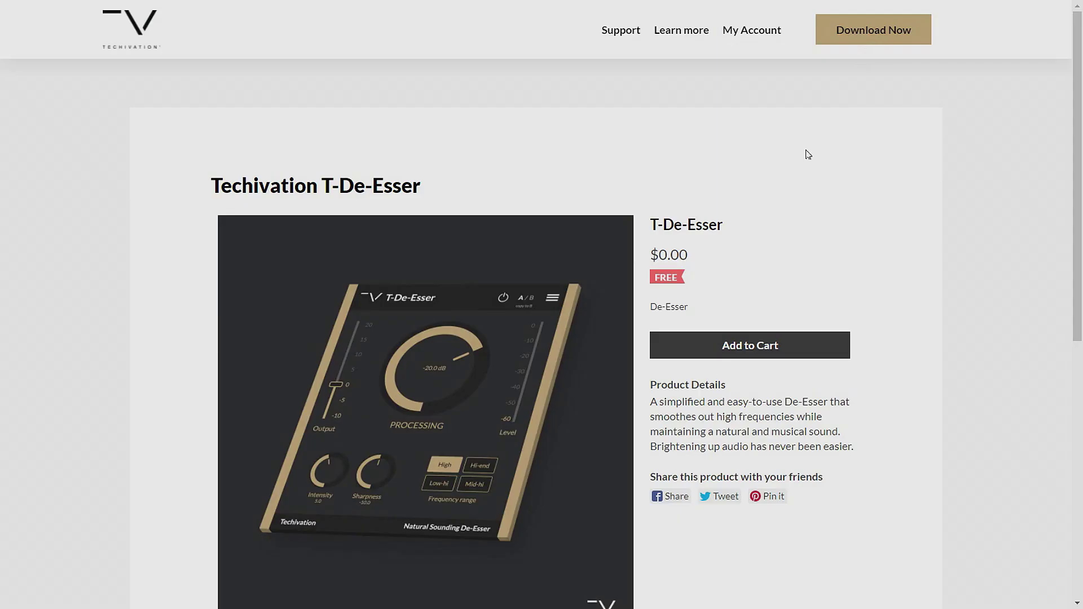
In the browser's Techivation store, order the free T-De-Esser, entering the e-mail address and agreeing to the Terms & Conditions at checkout
click(761, 346)
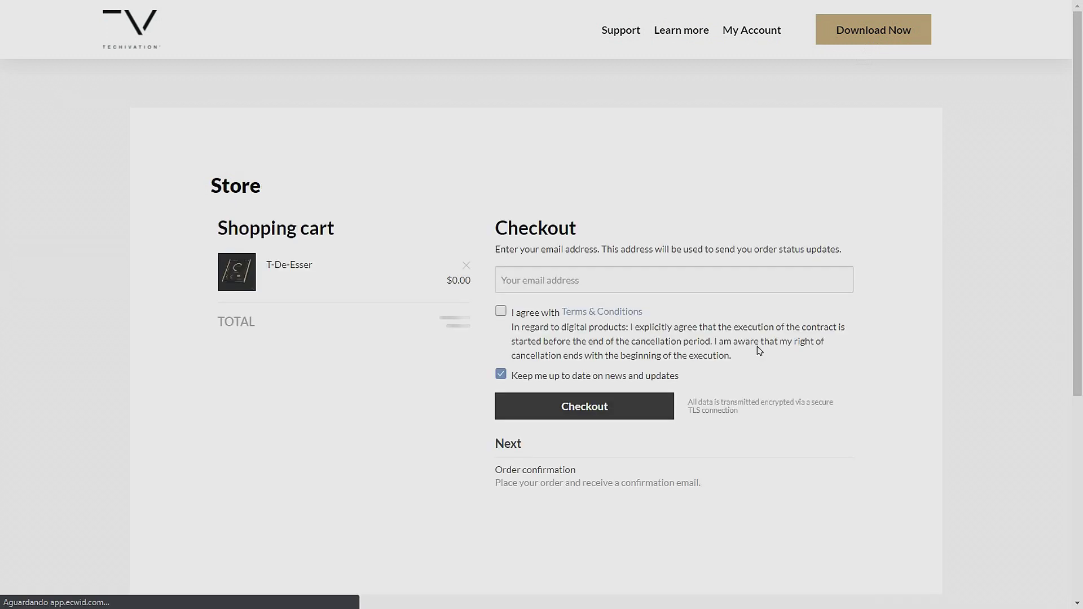
click(587, 279)
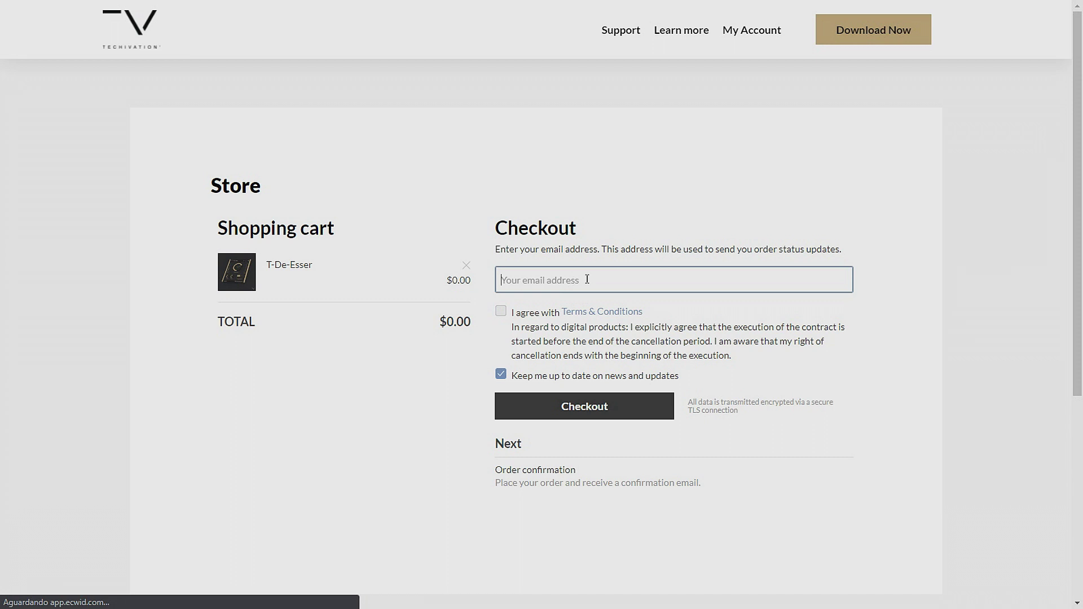
click(502, 314)
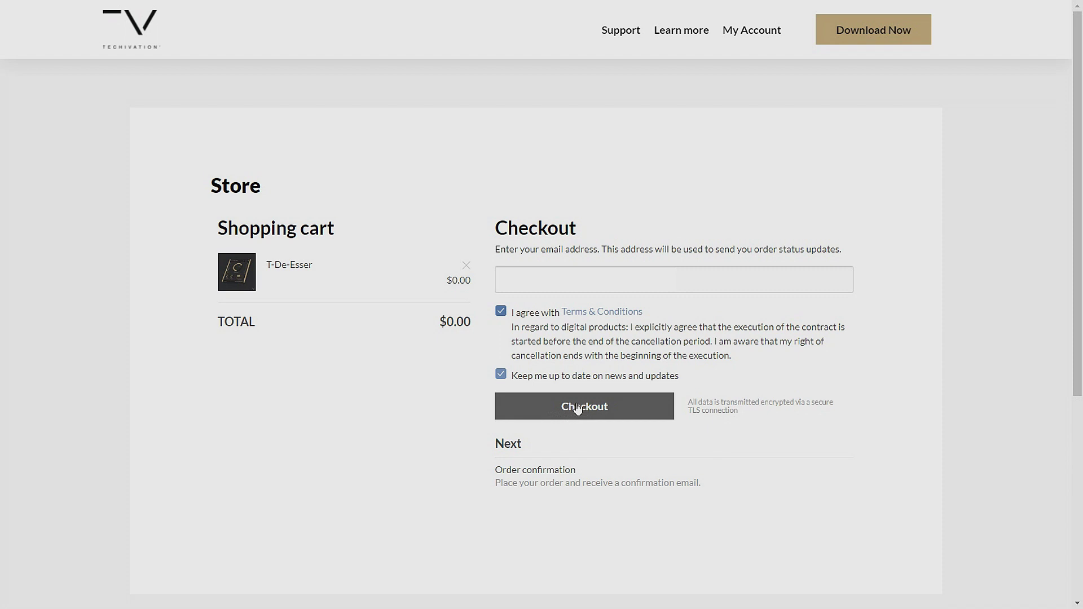
click(558, 406)
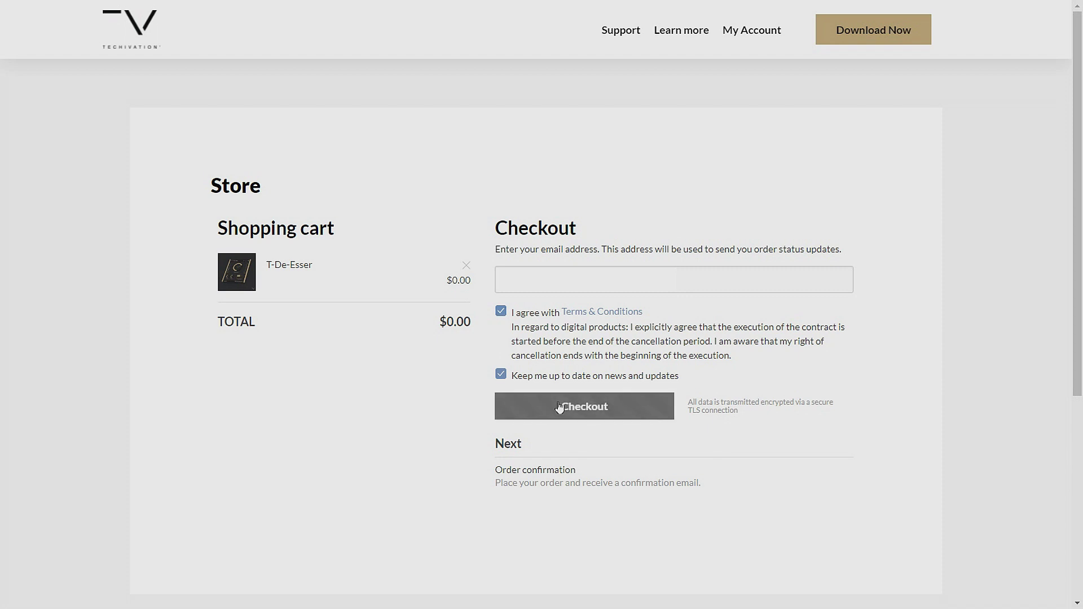
click(497, 409)
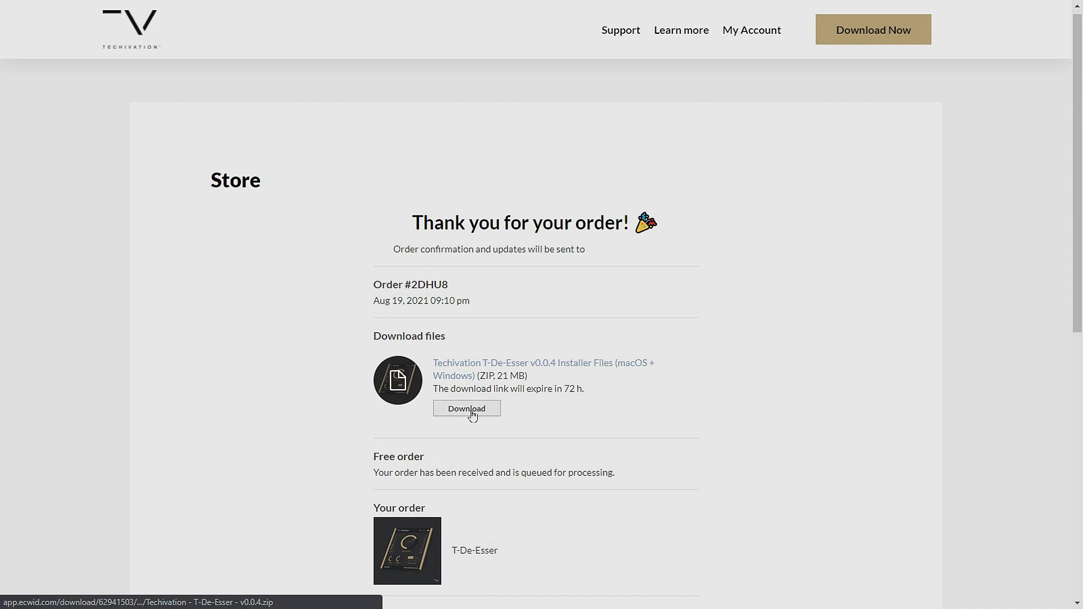
Download the Techivation T-De-Esser v0.0.4 installer ZIP and extract it into its own folder location in File Explorer
click(473, 415)
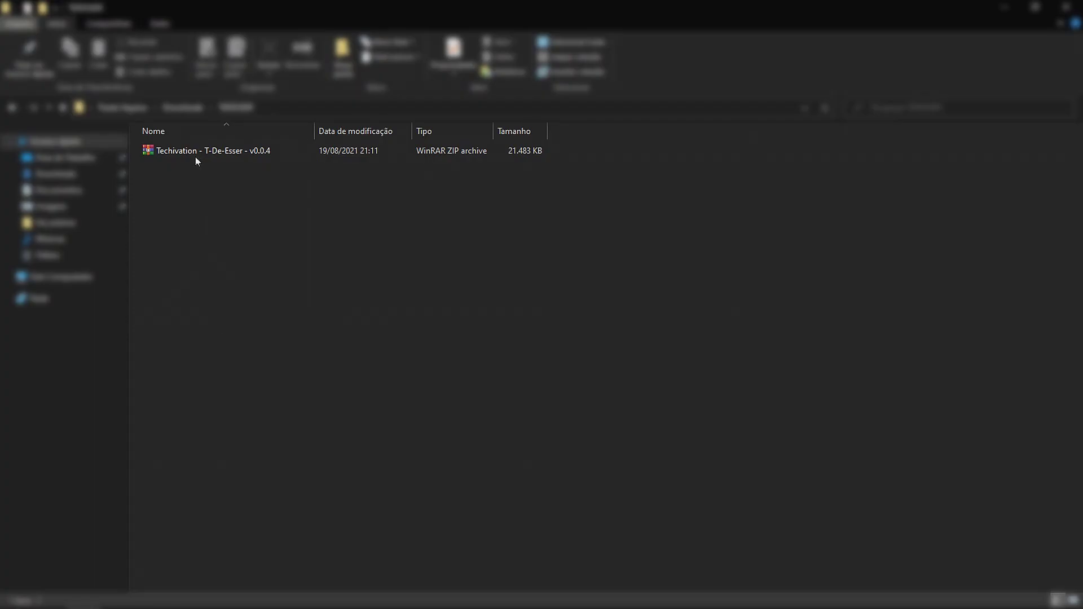
right_click(198, 154)
click(250, 208)
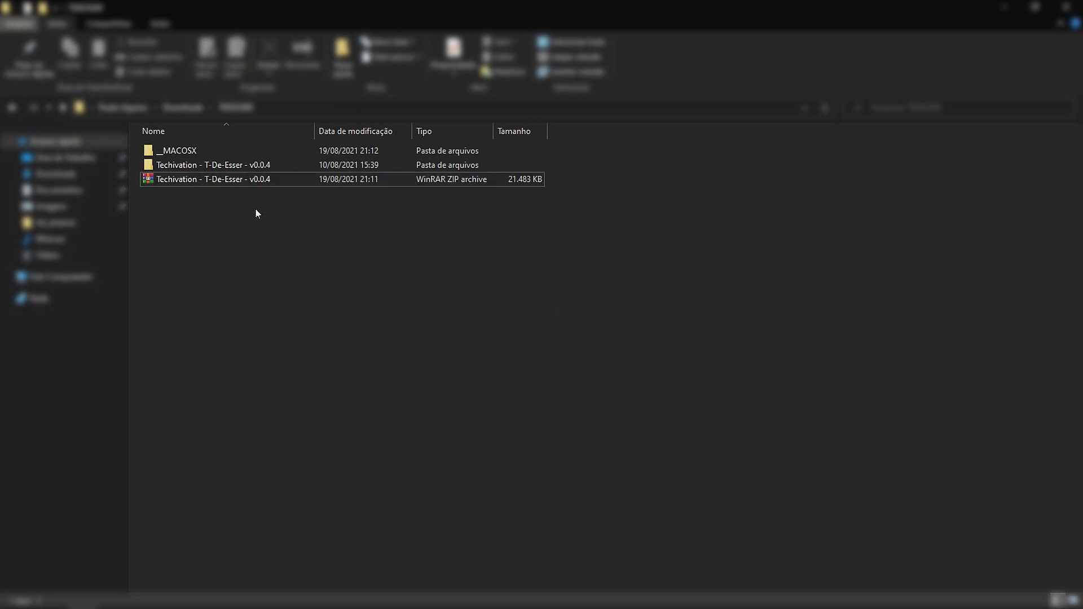
Launch T-De-Esser Installer v0.0.4 from the extracted folder, accept the license agreement and continue to the component selection
double_click(215, 167)
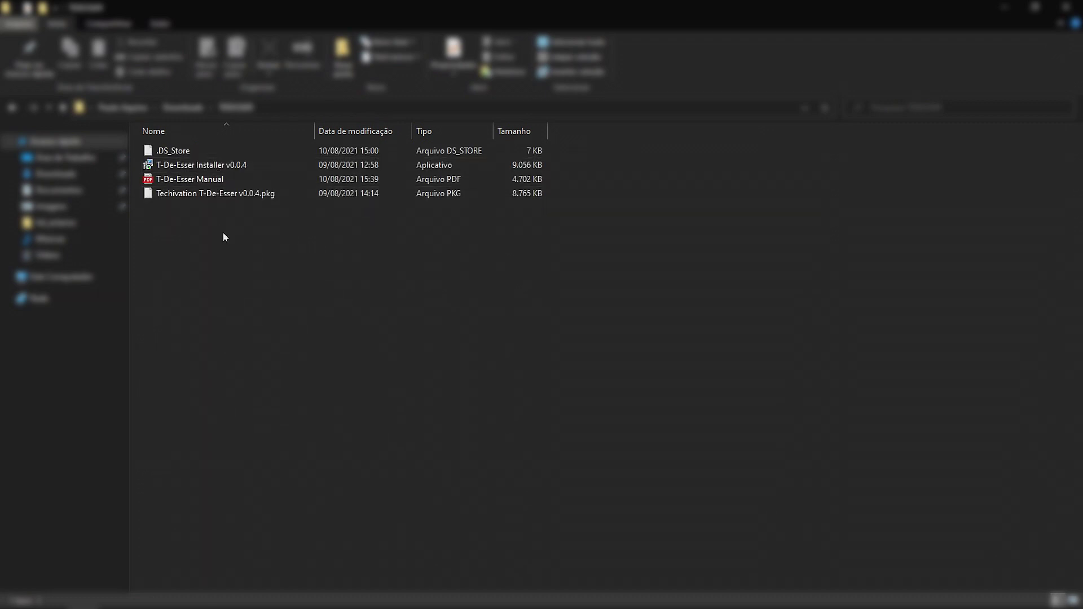
double_click(200, 165)
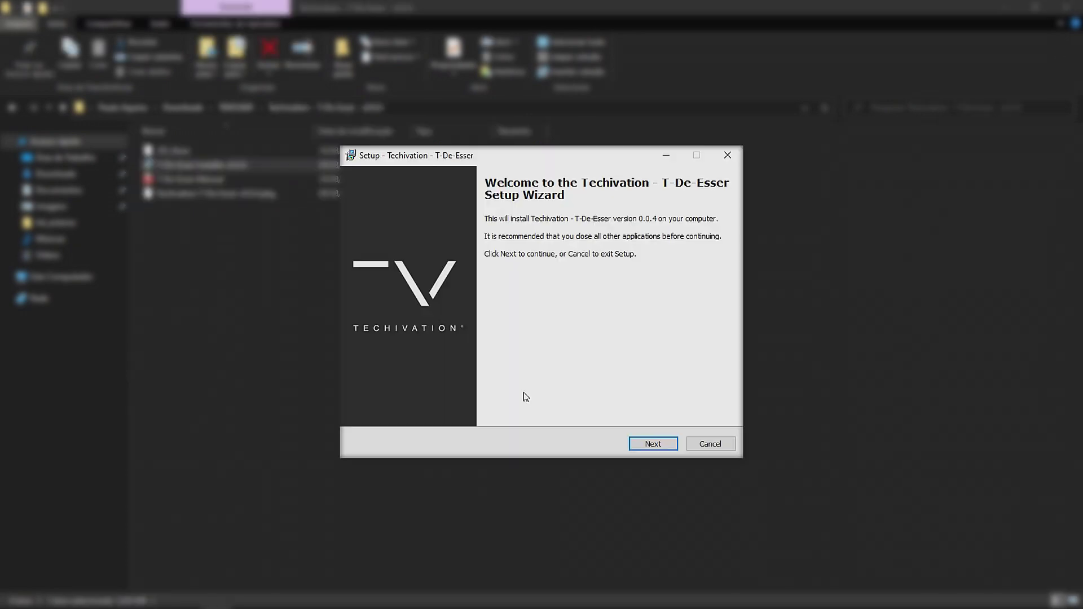
click(653, 444)
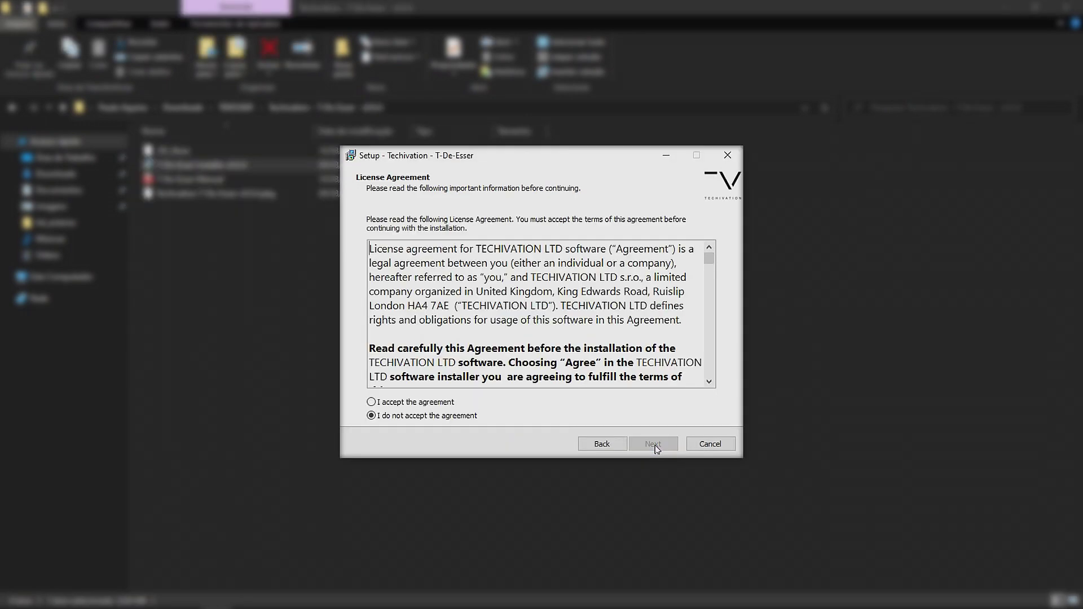
click(429, 404)
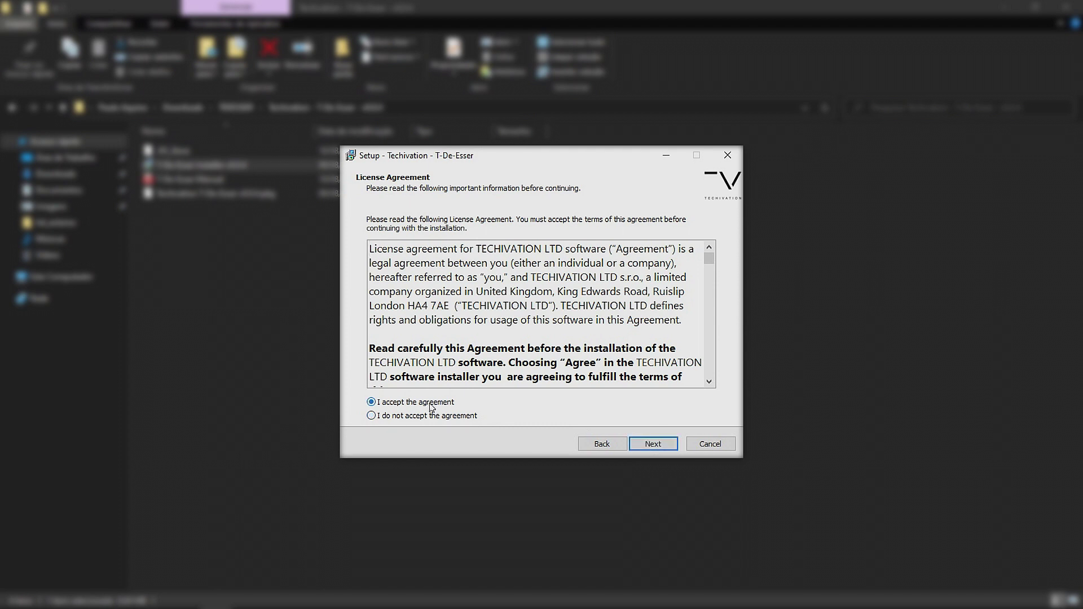
click(649, 445)
click(647, 447)
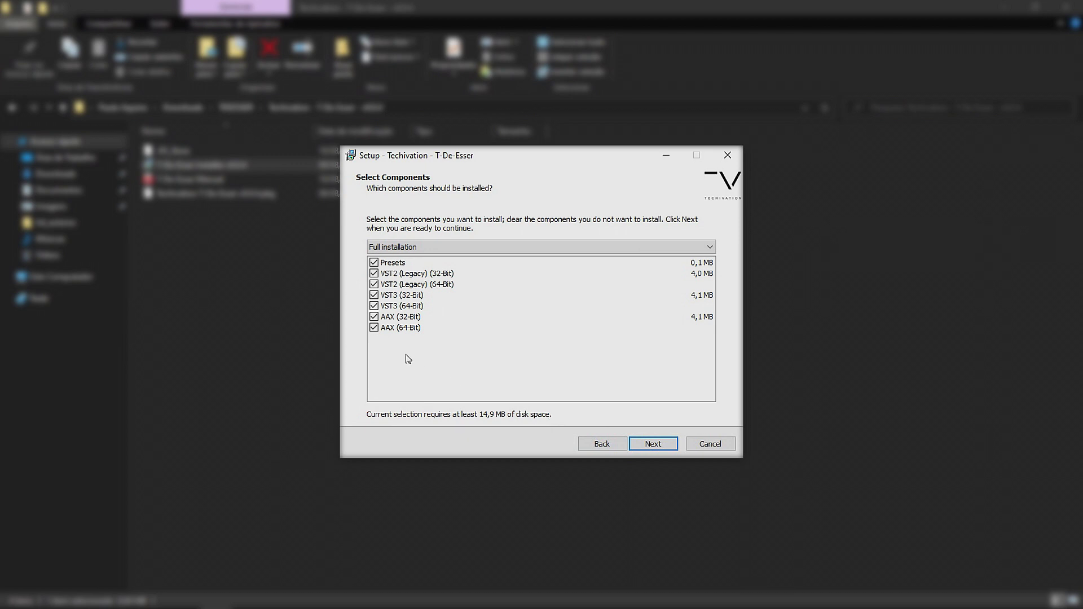
Exclude the 32-bit and 64-bit AAX and VST2 (Legacy) components, keeping Presets and both VST3 versions for installation
click(374, 327)
click(373, 317)
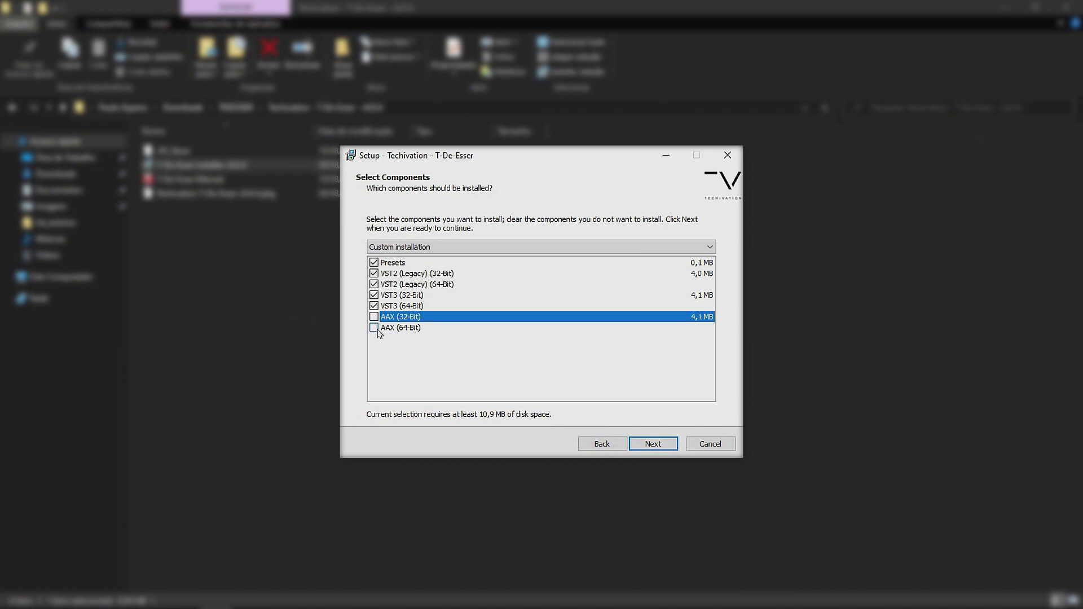
click(373, 284)
click(374, 273)
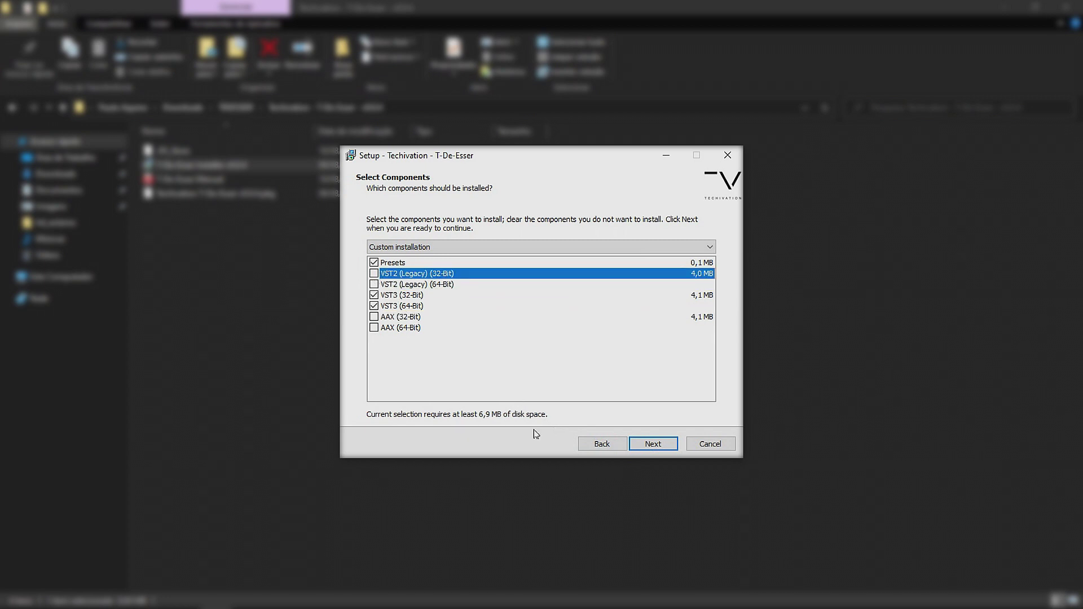
click(648, 446)
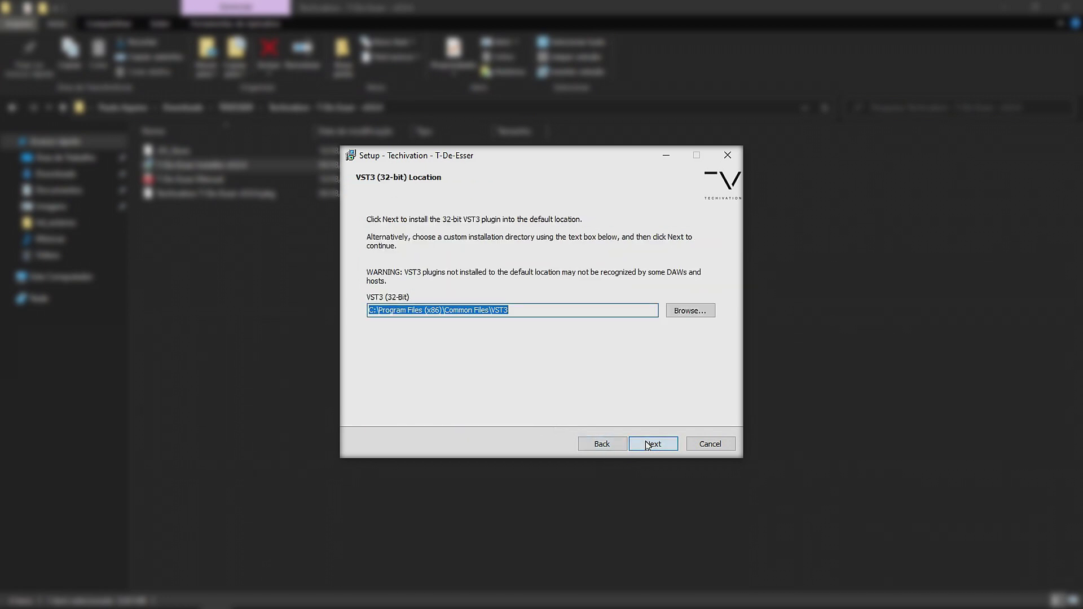
Keep the default VST3 folders for 32-bit and 64-bit, and install T-De-Esser
click(648, 445)
click(648, 446)
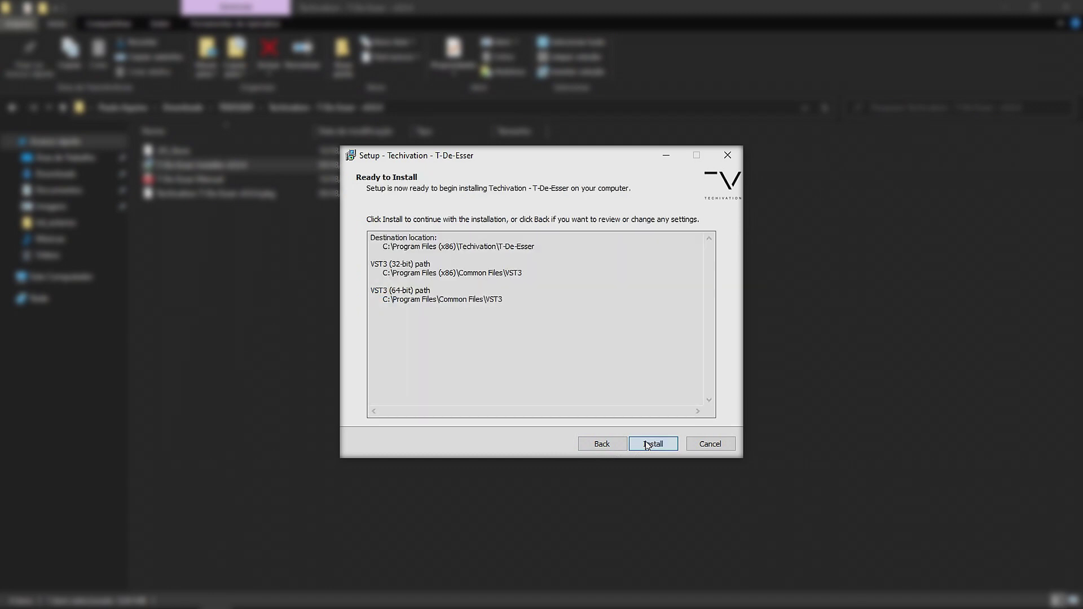
click(648, 444)
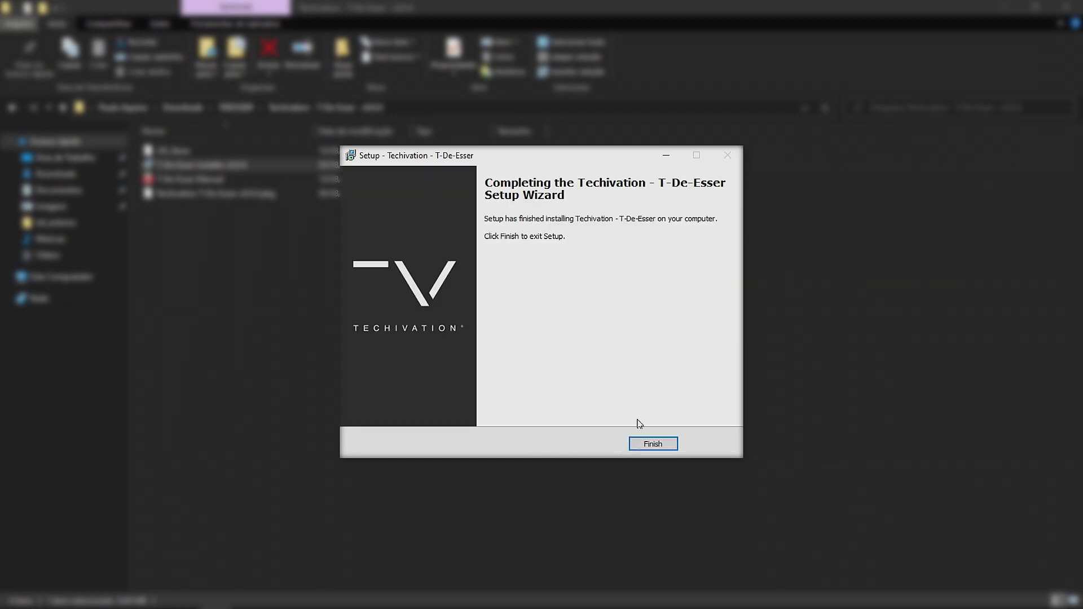